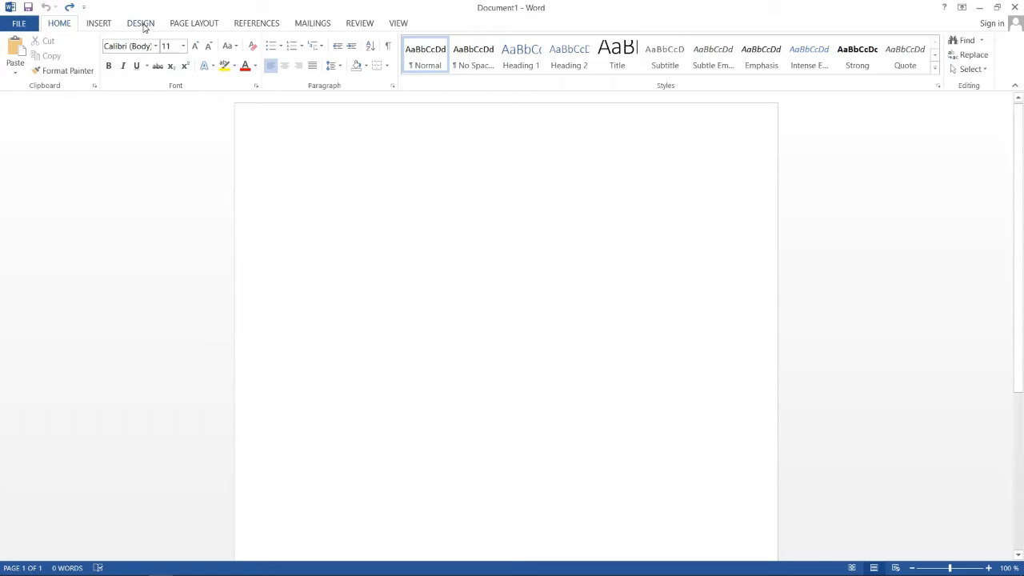
# Apply the Facet theme to the blank document
pyautogui.click(181, 27)
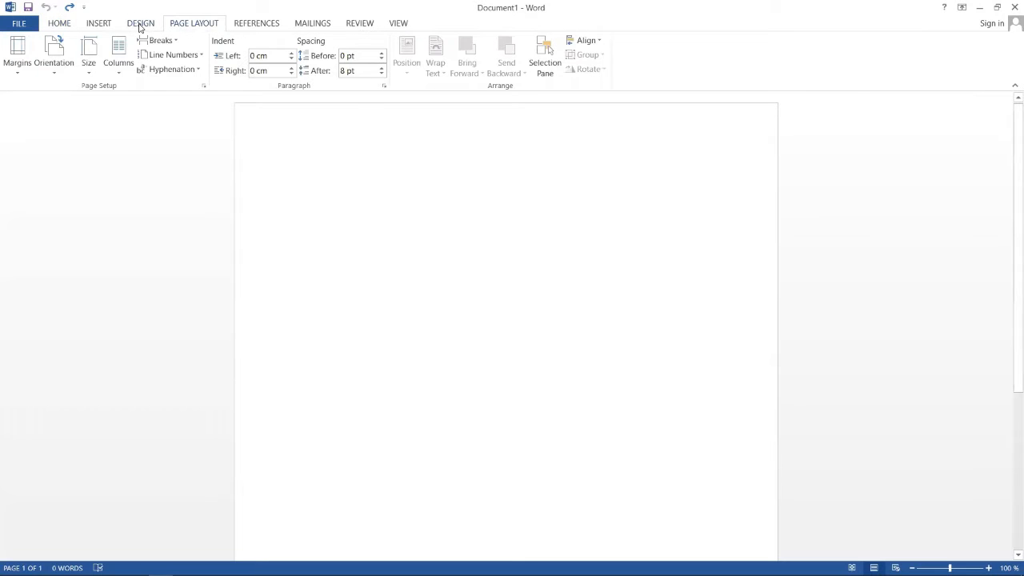
pyautogui.click(140, 25)
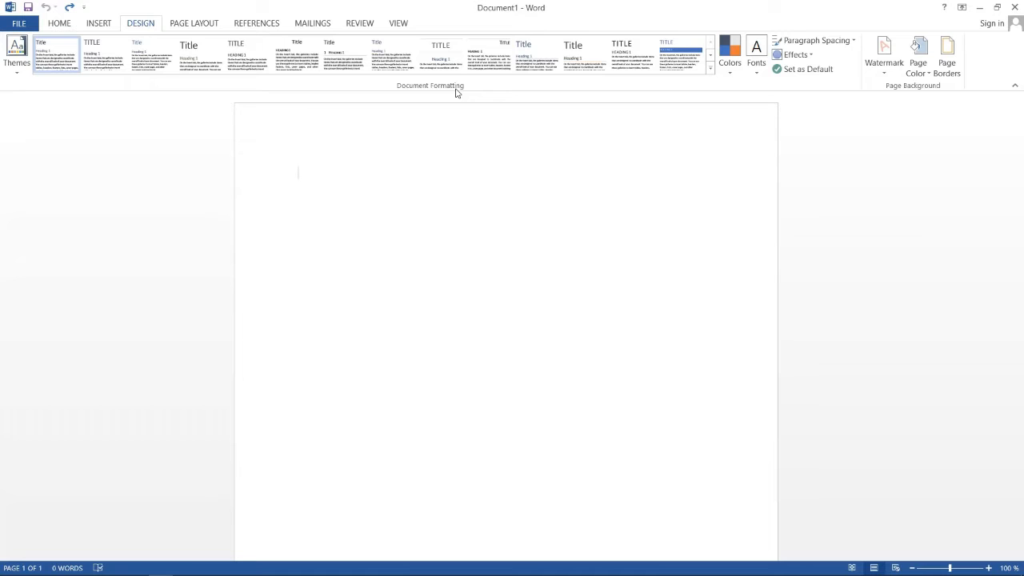
pyautogui.click(16, 68)
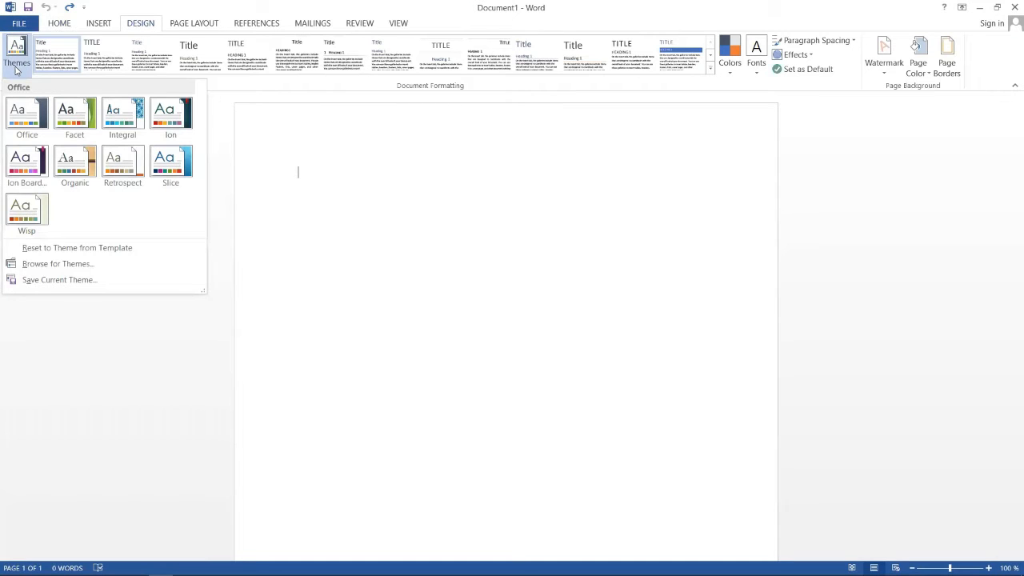
pyautogui.click(70, 117)
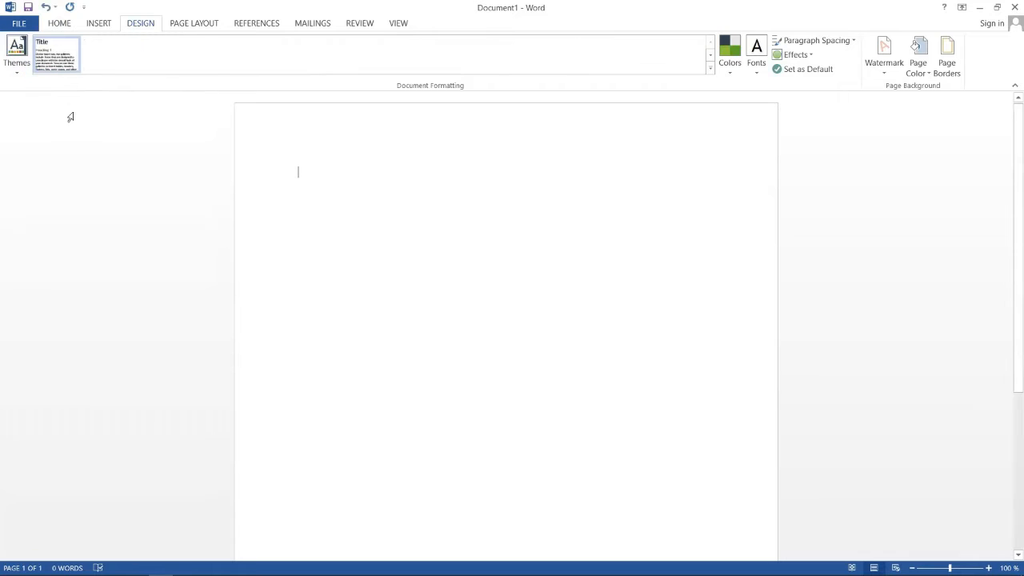
# Switch the document theme to Integral and back to Office
pyautogui.click(17, 64)
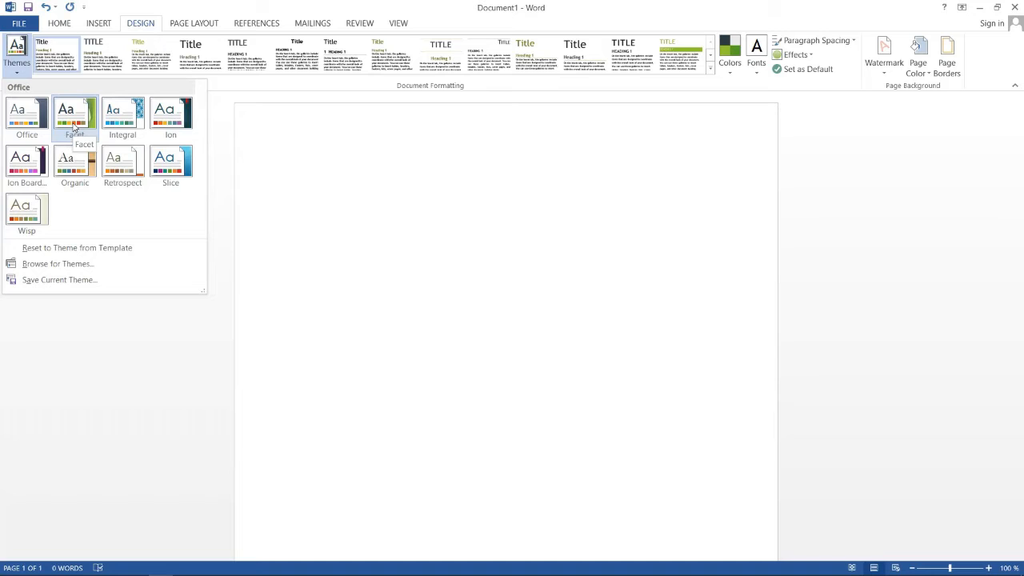
pyautogui.click(122, 120)
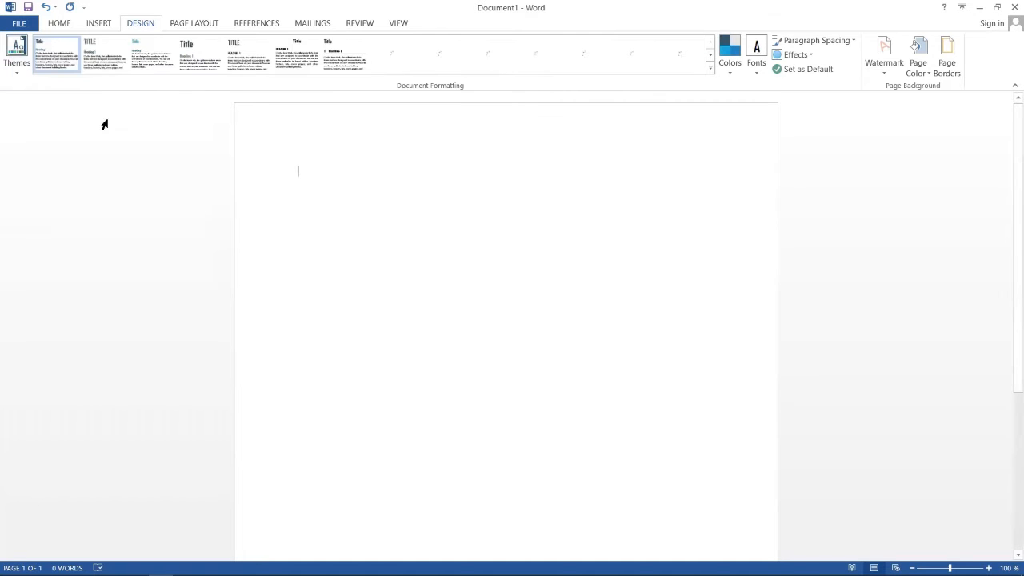
pyautogui.click(16, 64)
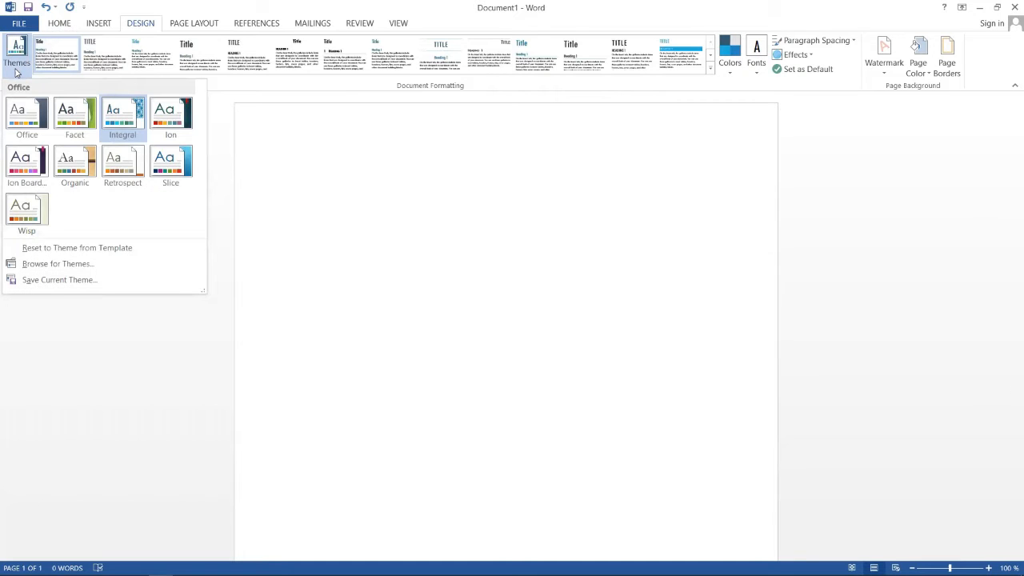
pyautogui.click(26, 127)
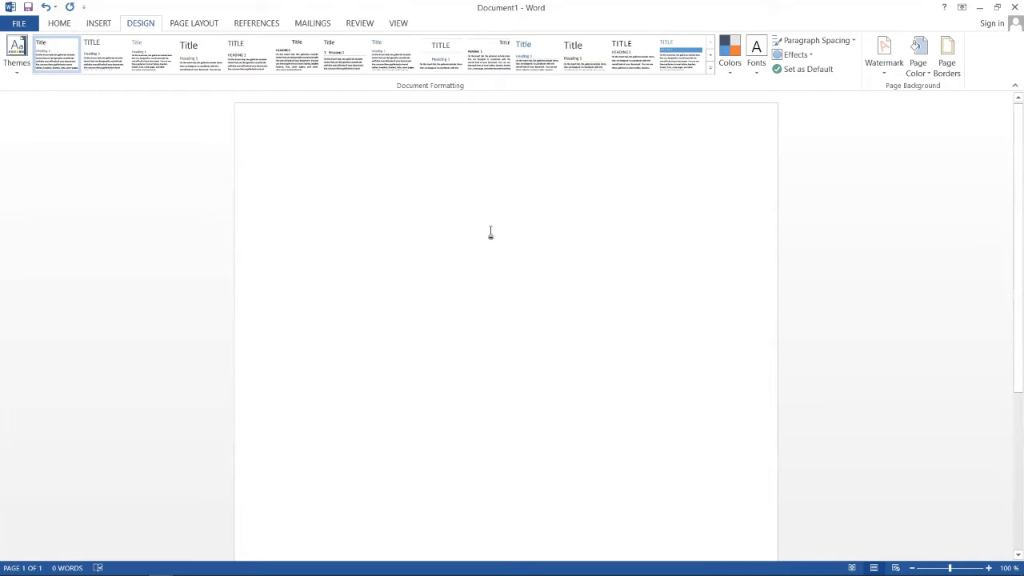
# Examine the available theme color sets, theme font pairs and the general font list
pyautogui.click(730, 71)
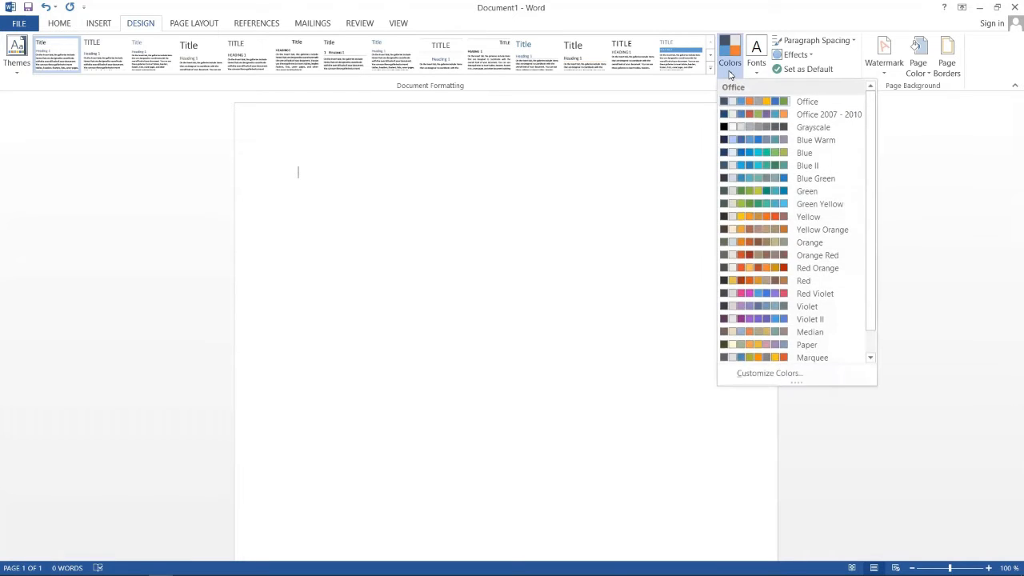
pyautogui.click(12, 72)
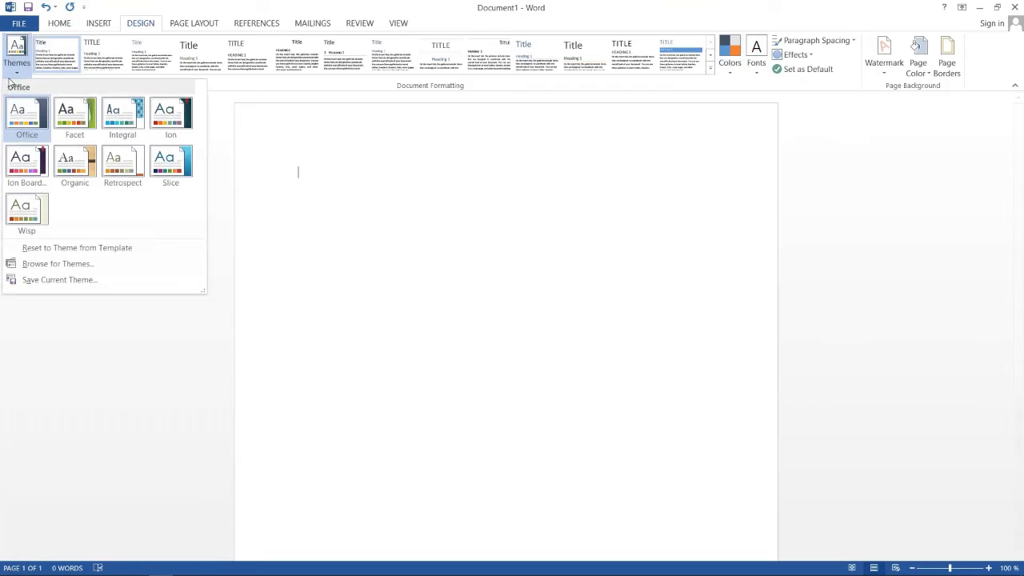
pyautogui.click(739, 72)
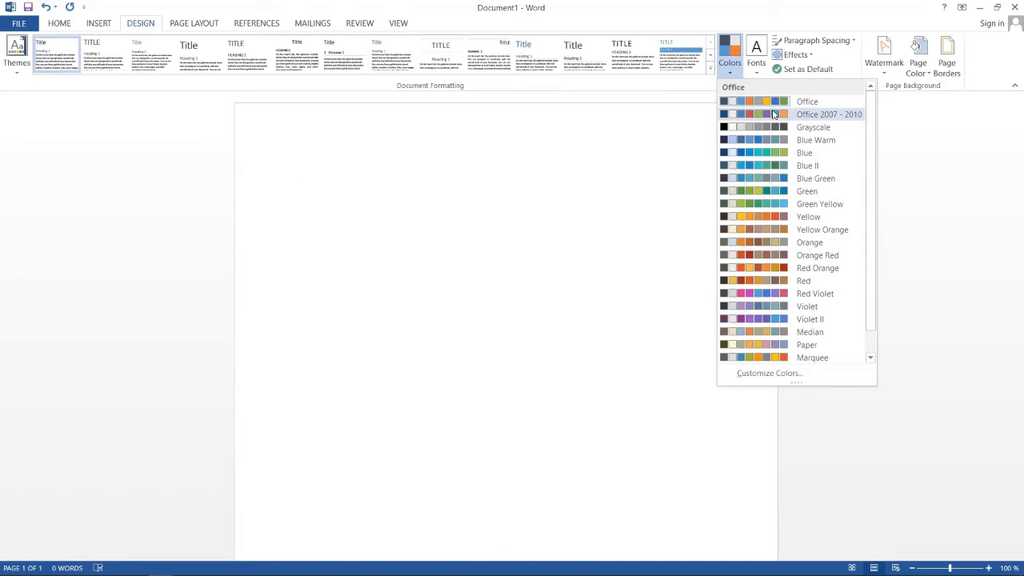
pyautogui.click(613, 145)
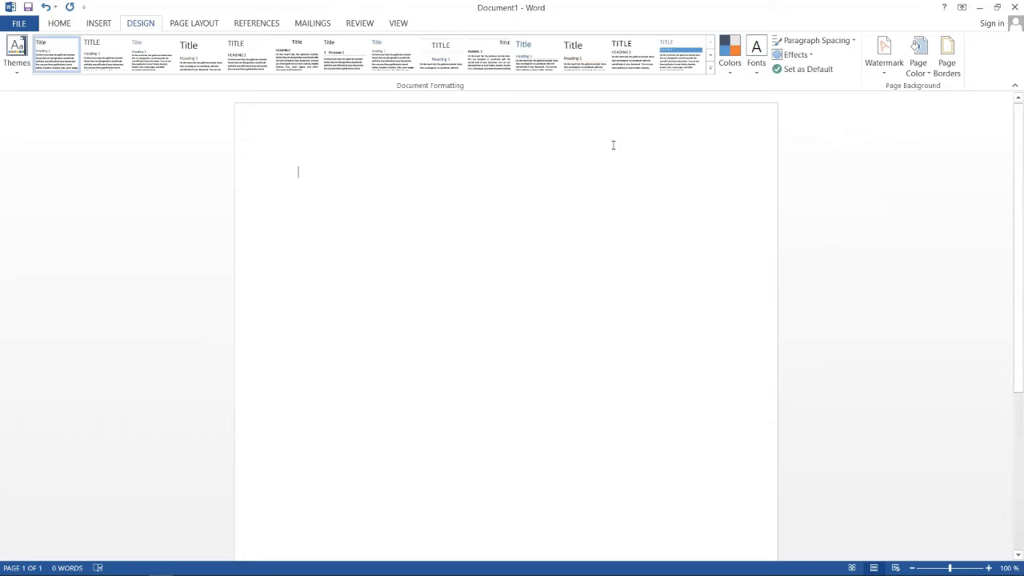
pyautogui.click(757, 70)
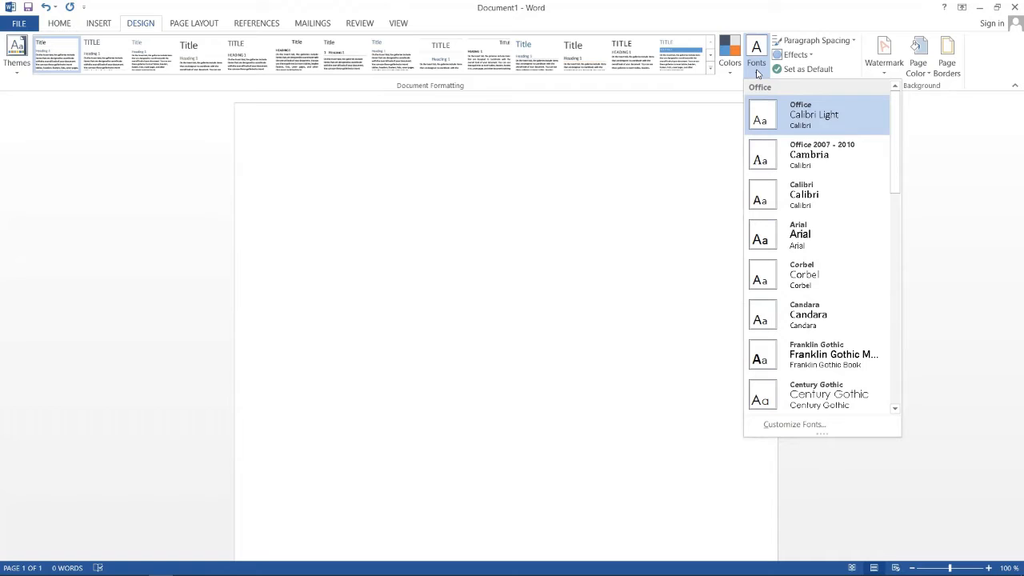
pyautogui.click(552, 137)
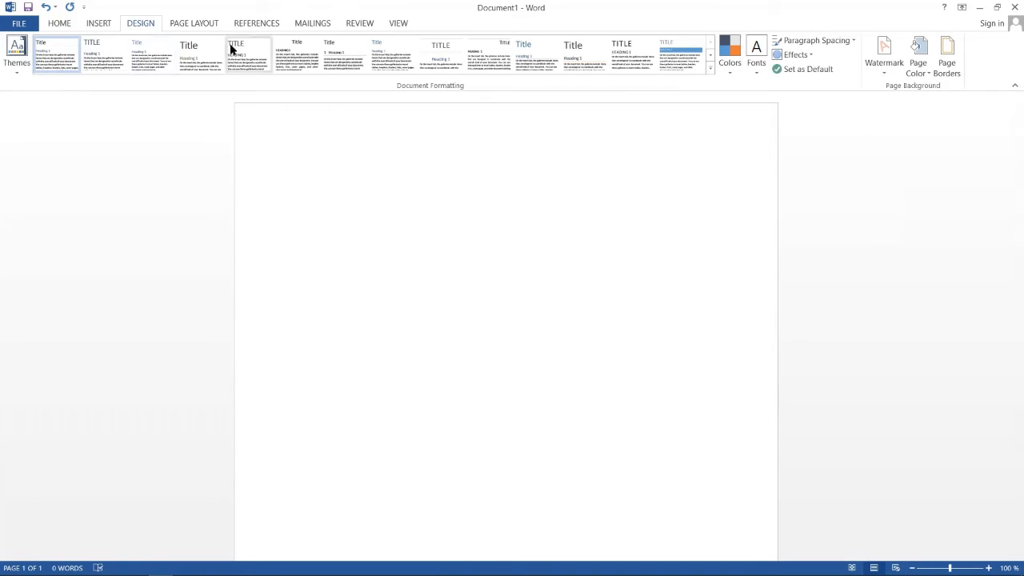
pyautogui.click(756, 57)
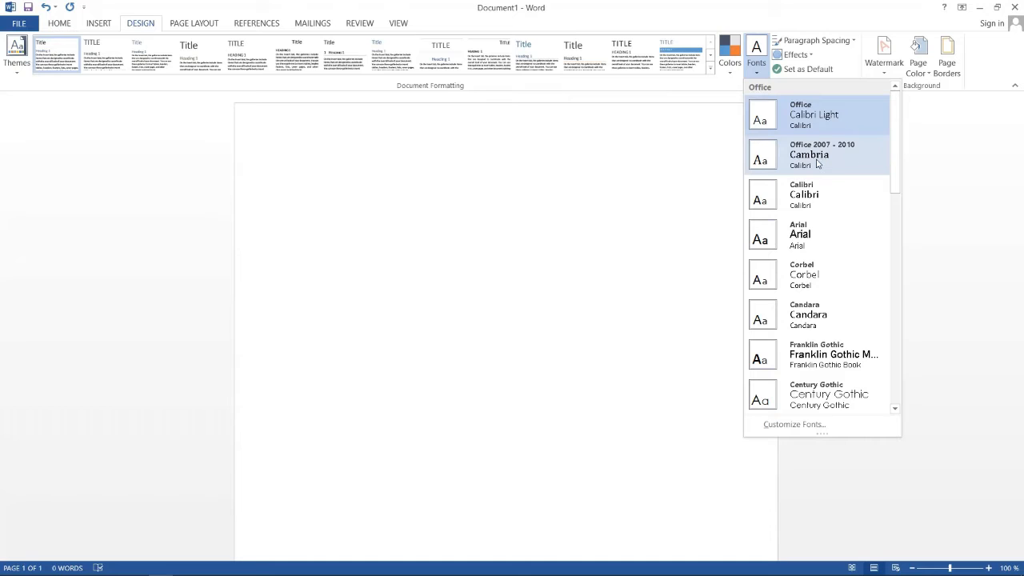
pyautogui.click(578, 199)
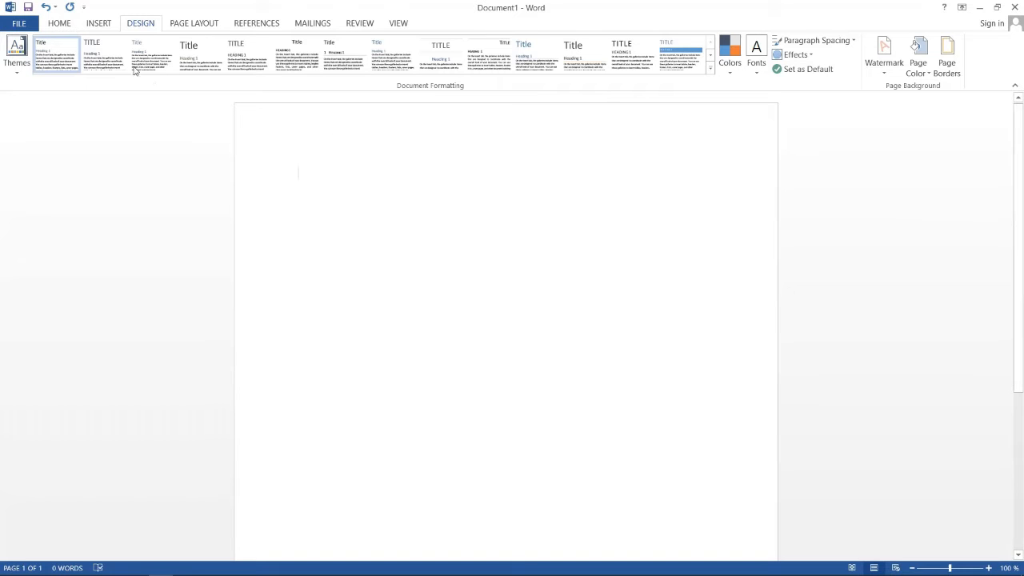
pyautogui.click(60, 24)
pyautogui.click(155, 48)
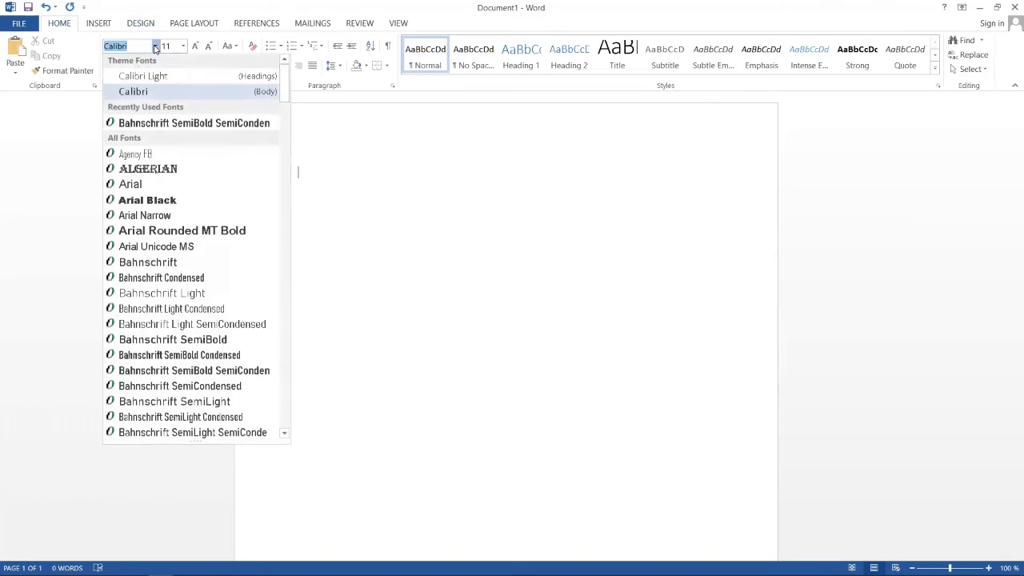
pyautogui.click(141, 26)
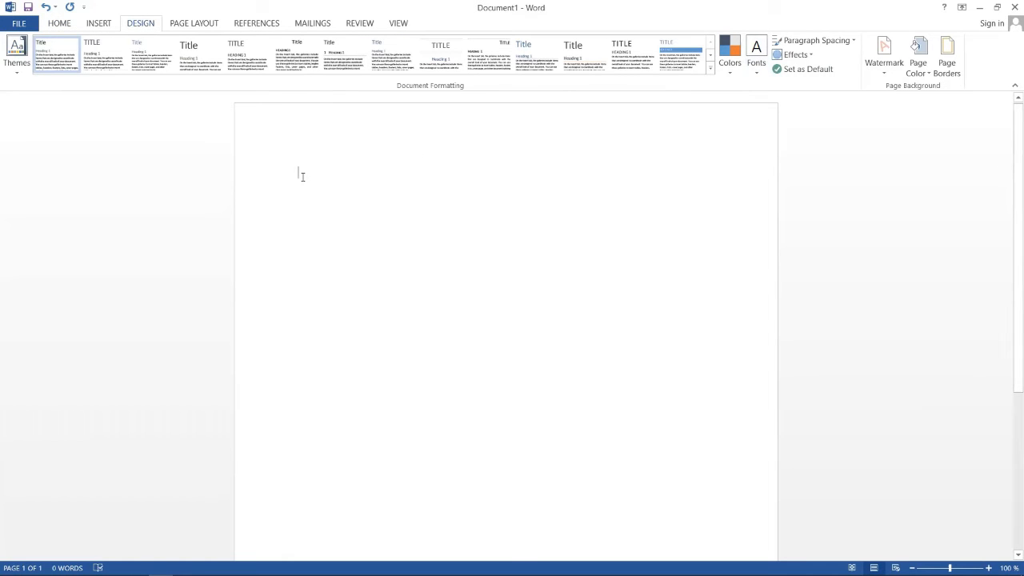
# Fill the page with sample paragraphs using the =RAND() text function
pyautogui.write('=R')
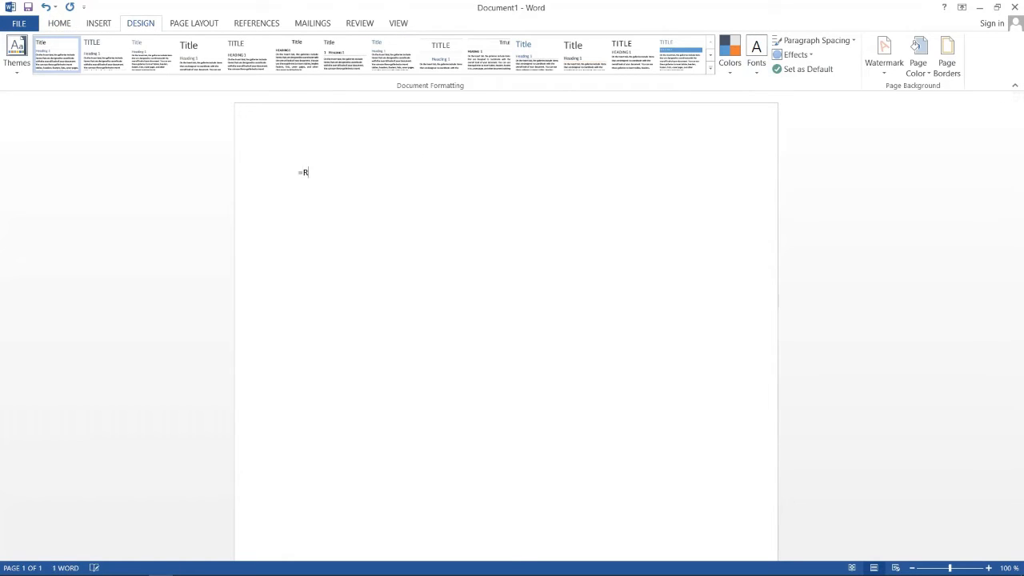
pyautogui.write('AND()')
pyautogui.press('Return')
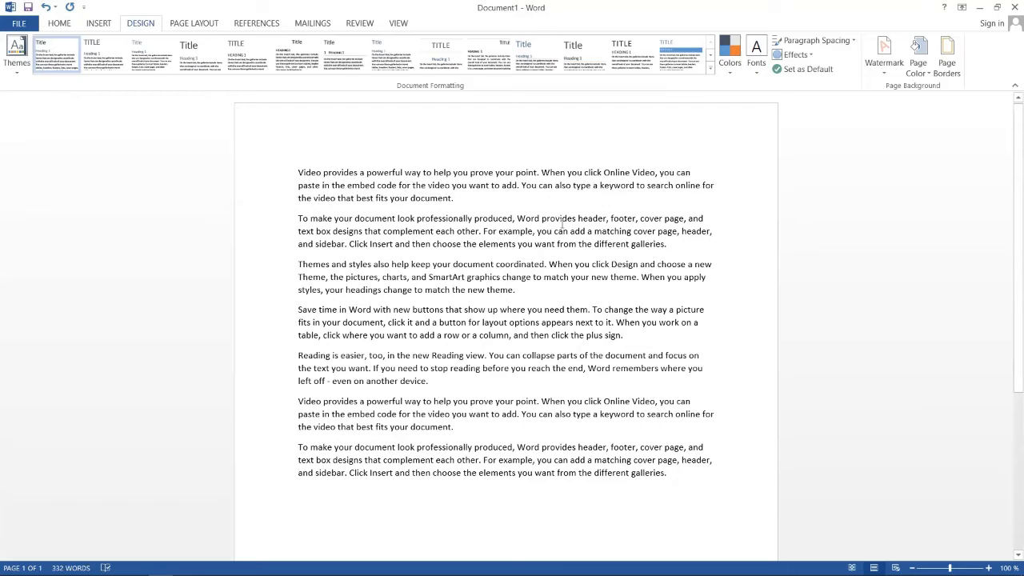
# Choose the Default paragraph spacing for the document and view the line spacing options
pyautogui.click(850, 42)
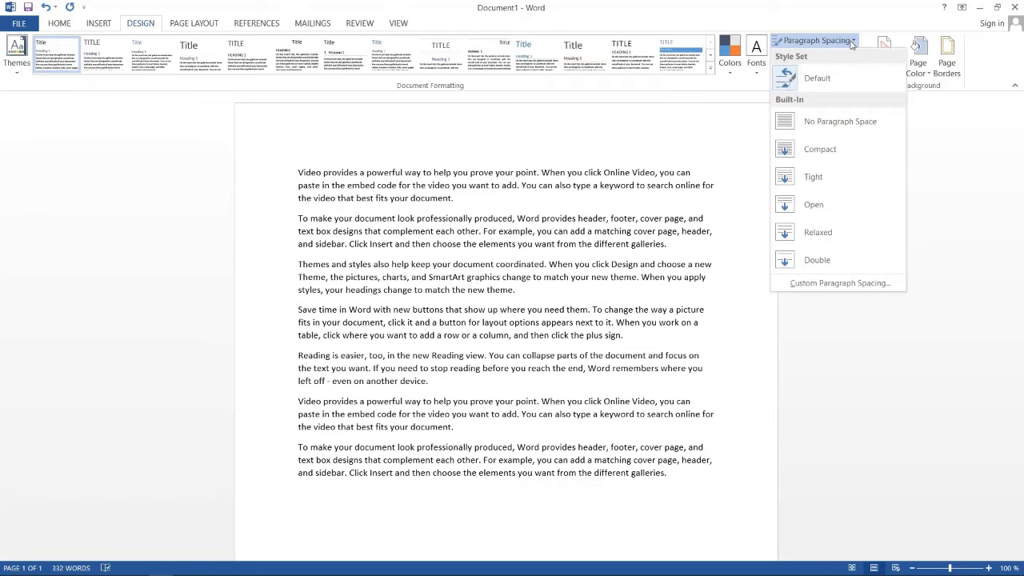
pyautogui.click(837, 78)
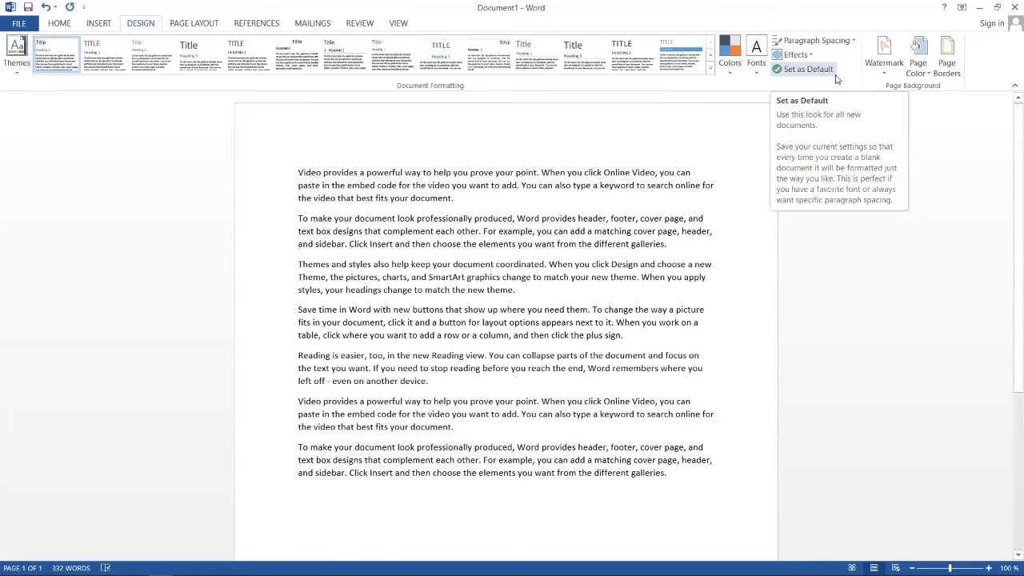
pyautogui.click(69, 23)
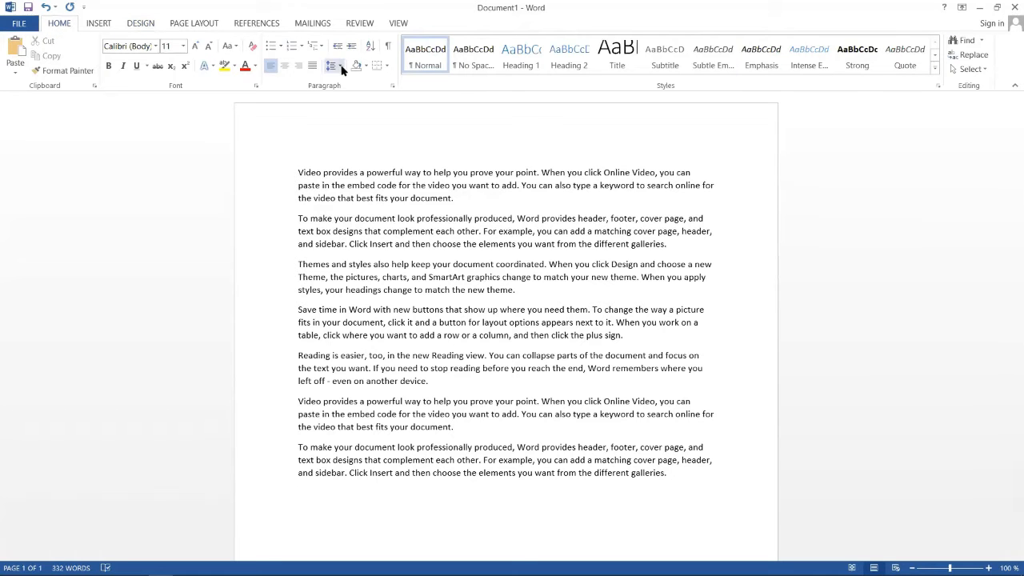
pyautogui.click(340, 67)
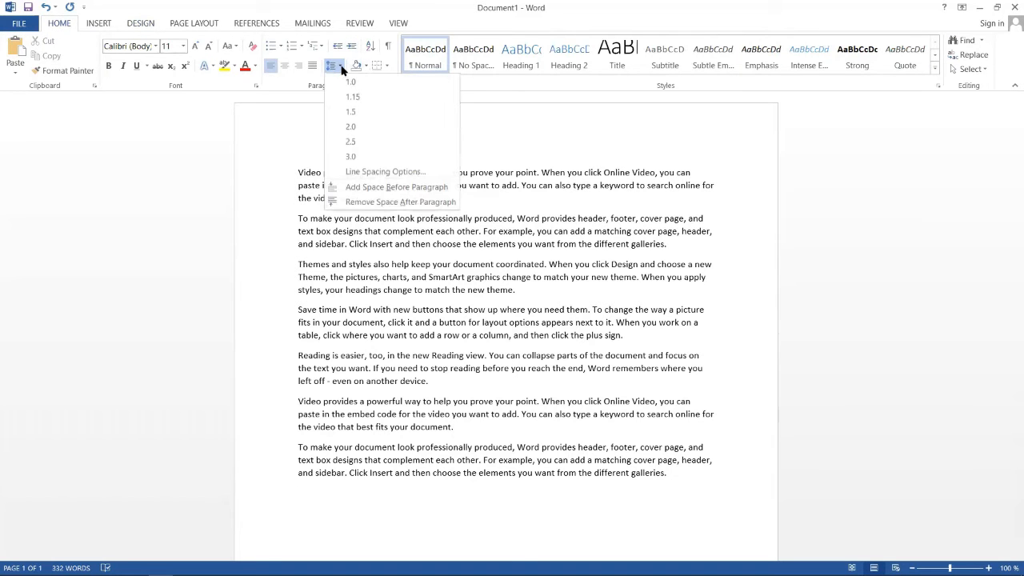
pyautogui.click(193, 23)
pyautogui.click(141, 23)
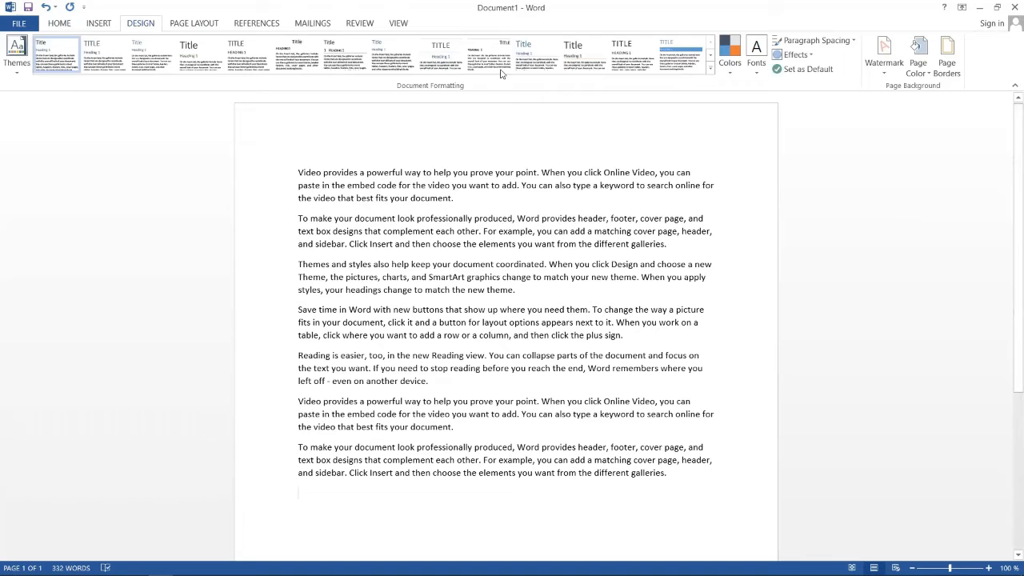
# Try Double paragraph spacing on the whole document and restore the Default spacing
pyautogui.click(837, 44)
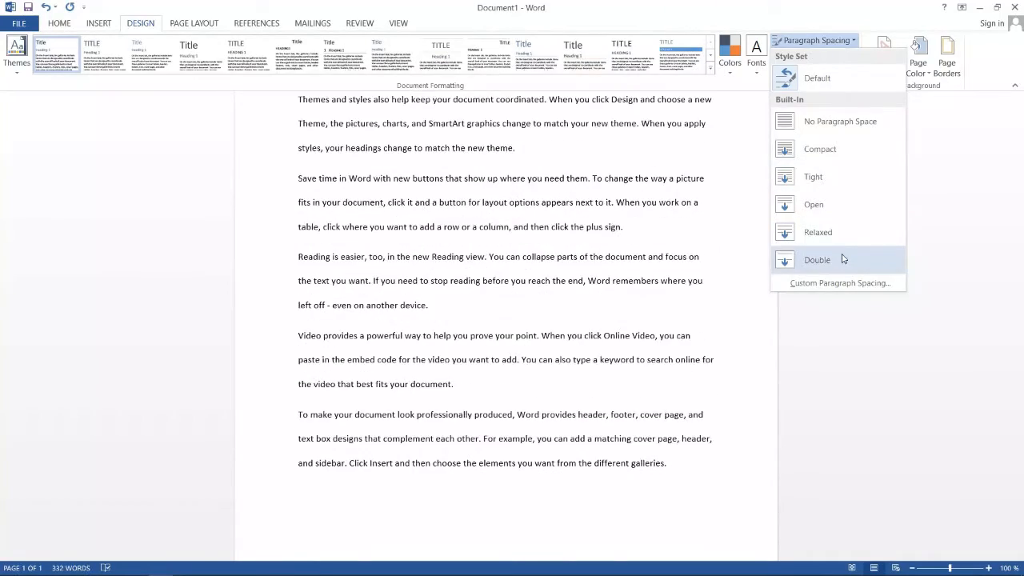
pyautogui.click(841, 259)
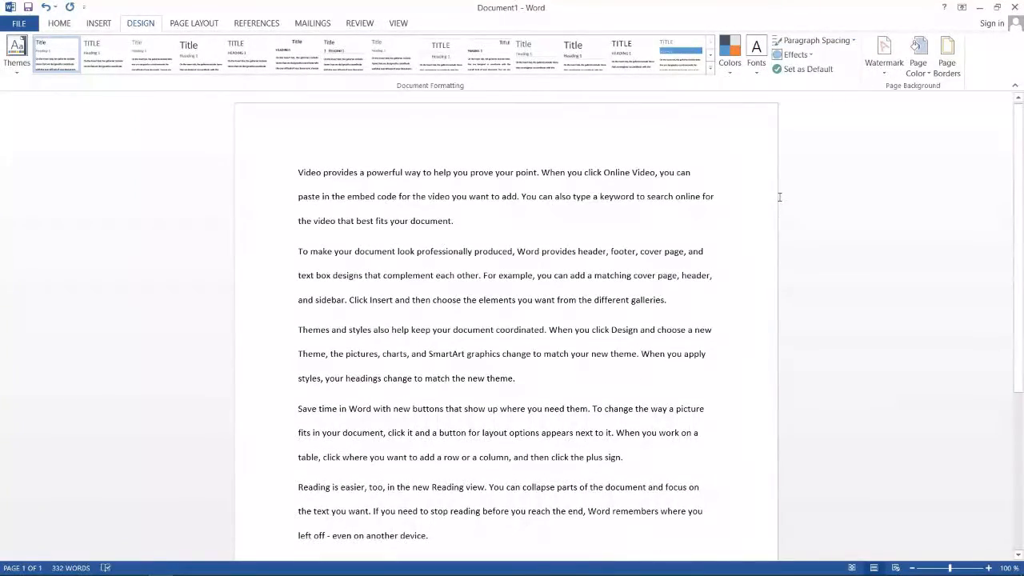
pyautogui.click(816, 40)
pyautogui.click(840, 80)
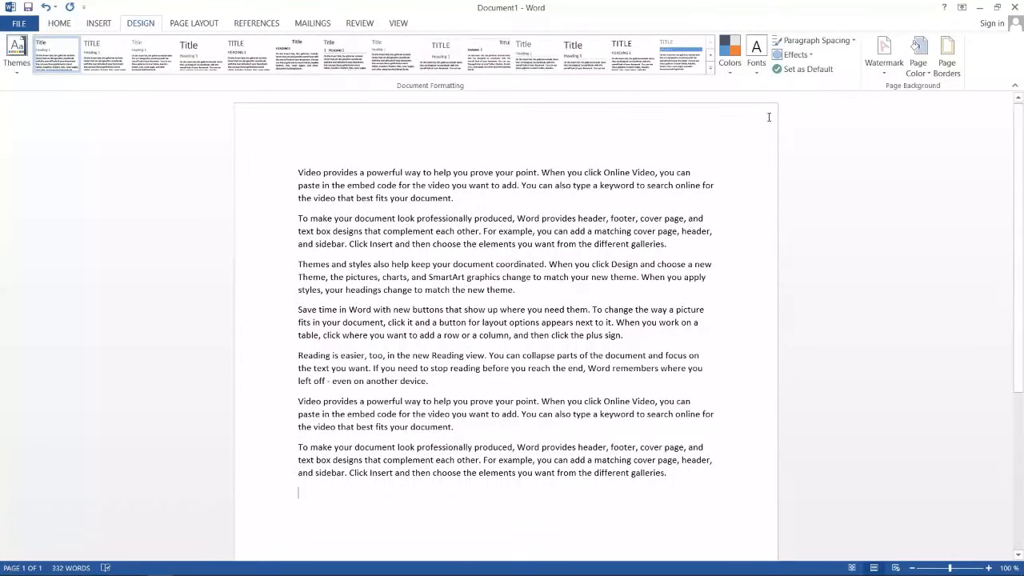
# Look over the illustration types that use theme effects and apply the Office 2007 - 2010 effects set
pyautogui.click(808, 56)
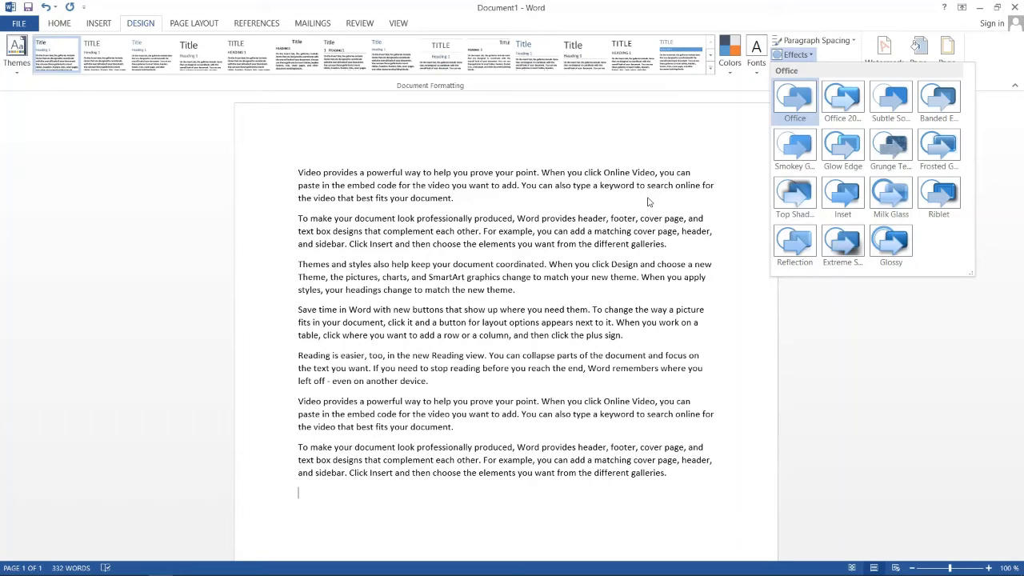
pyautogui.click(100, 22)
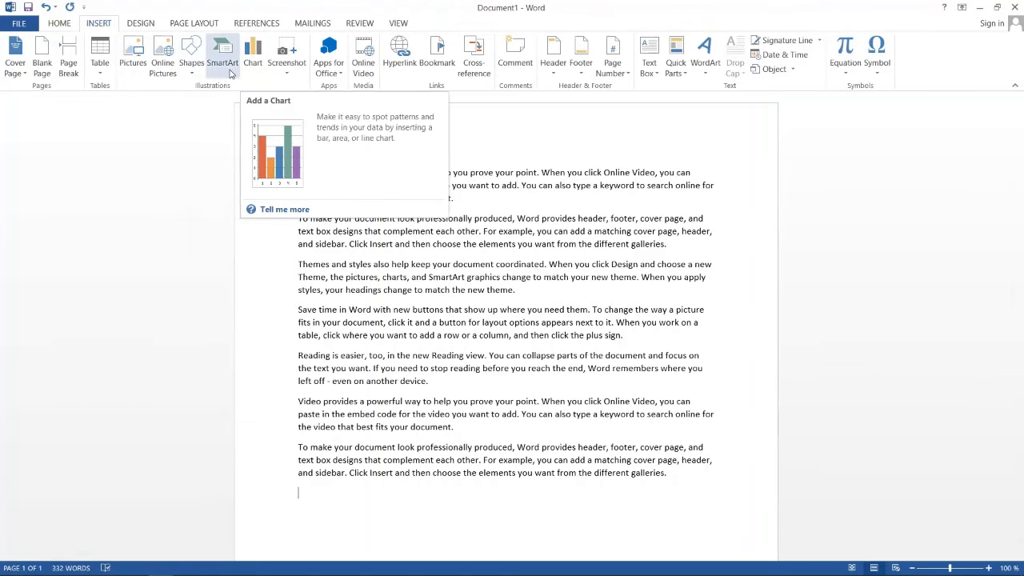
pyautogui.click(155, 25)
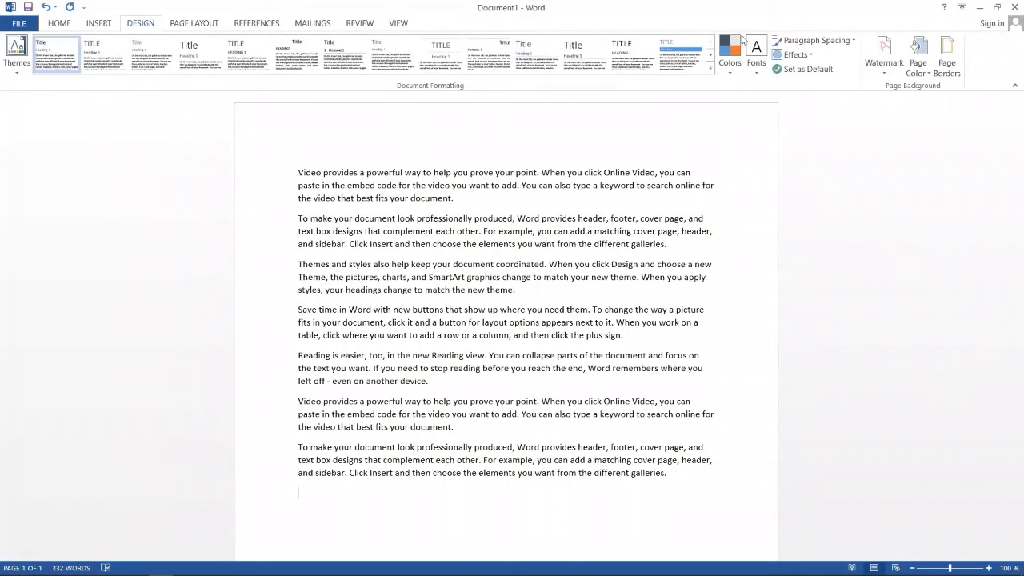
pyautogui.click(813, 57)
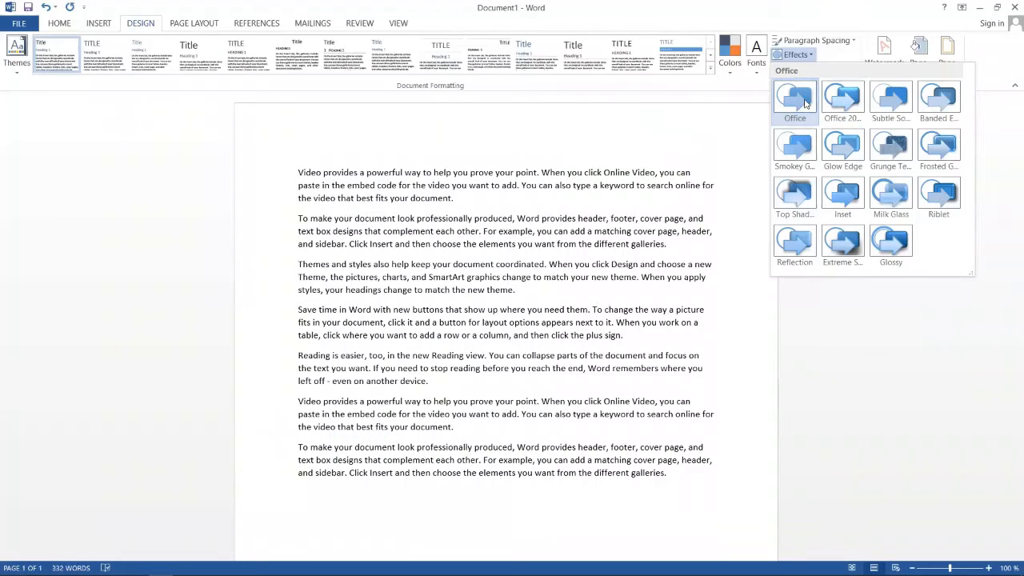
pyautogui.click(855, 120)
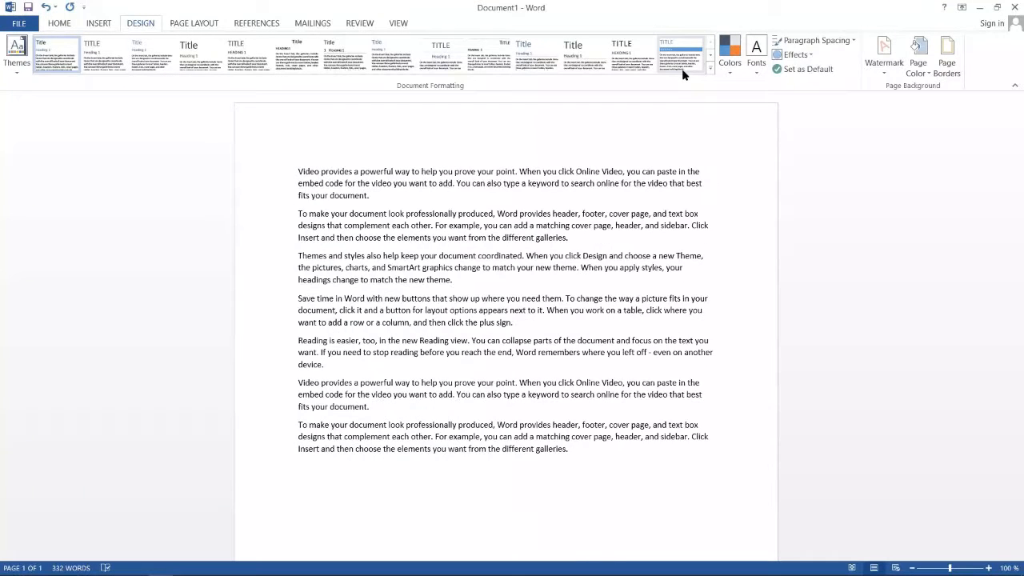
pyautogui.click(731, 56)
pyautogui.click(634, 157)
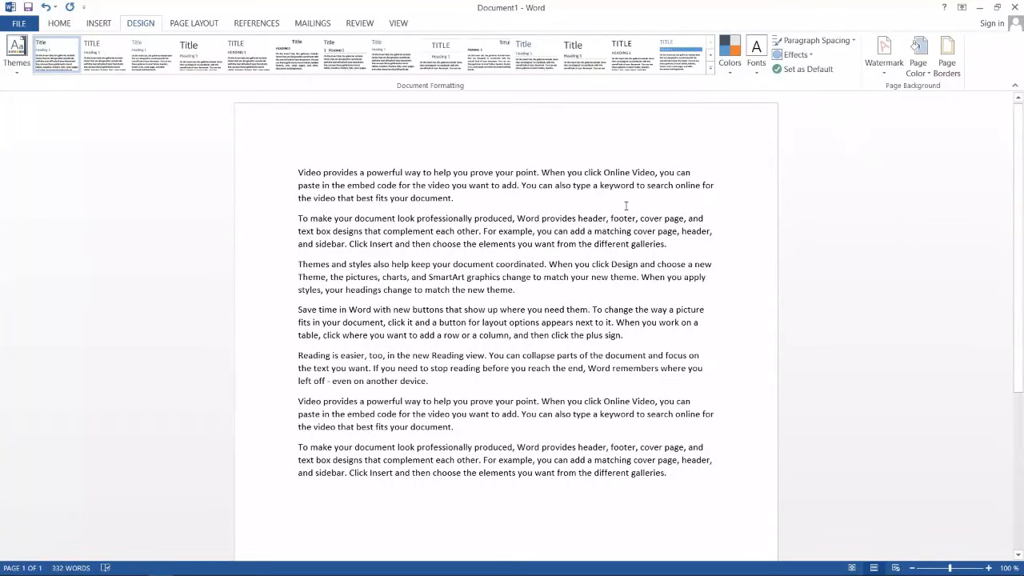
pyautogui.moveTo(426, 239); pyautogui.dragTo(539, 238)
pyautogui.click(611, 264)
# Apply the built-in CONFIDENTIAL 1 watermark to the document and look over the page
pyautogui.click(886, 74)
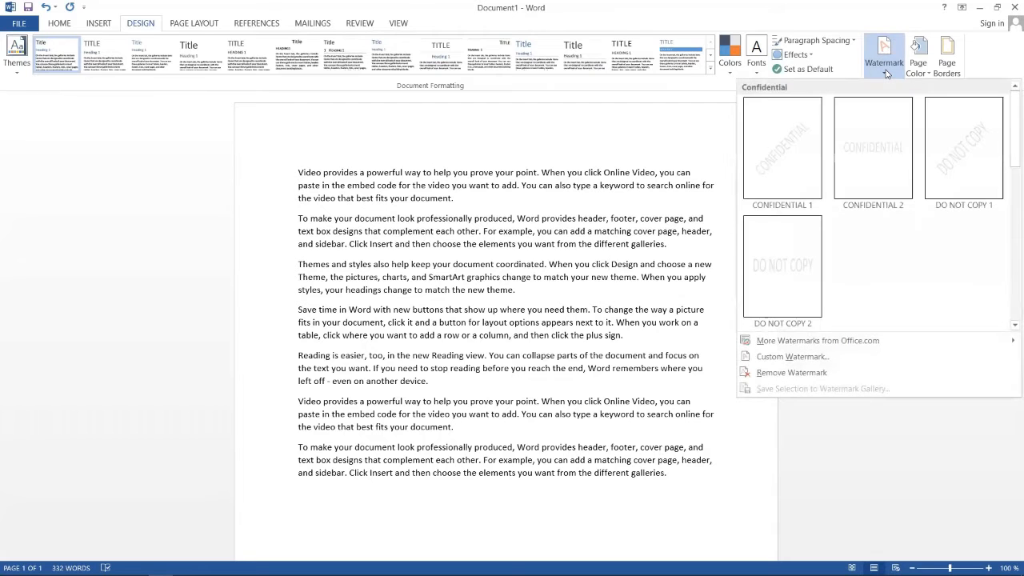
pyautogui.click(801, 178)
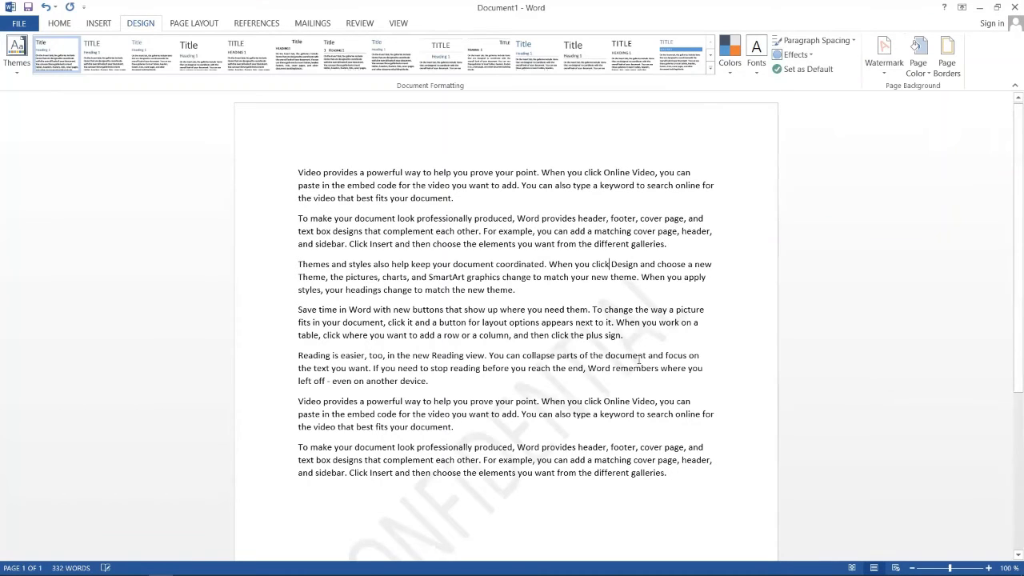
pyautogui.scroll(-2, 655, 336)
# Replace the watermark with a custom text watermark reading "Tutorial 4"
pyautogui.click(886, 72)
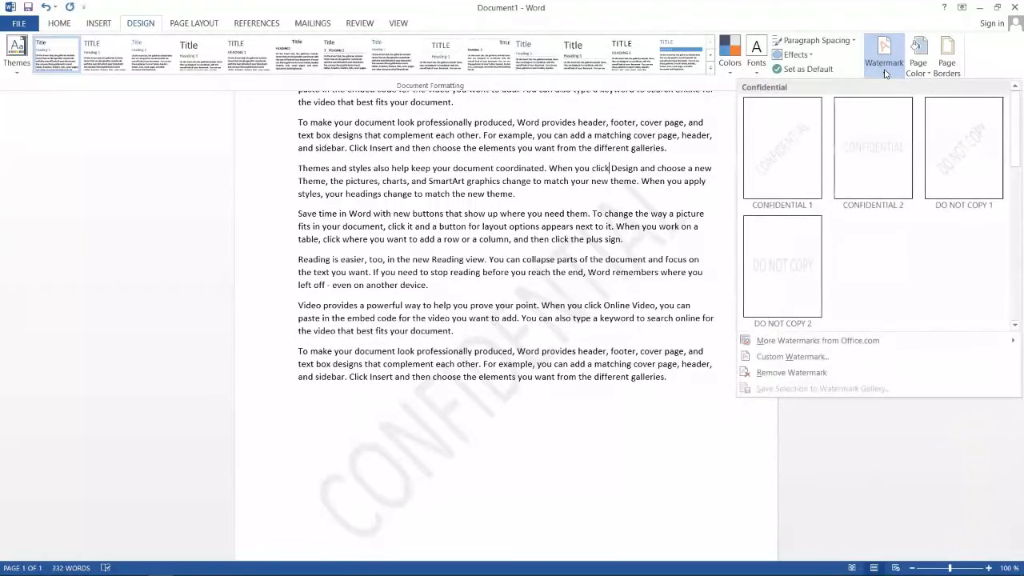
pyautogui.click(824, 357)
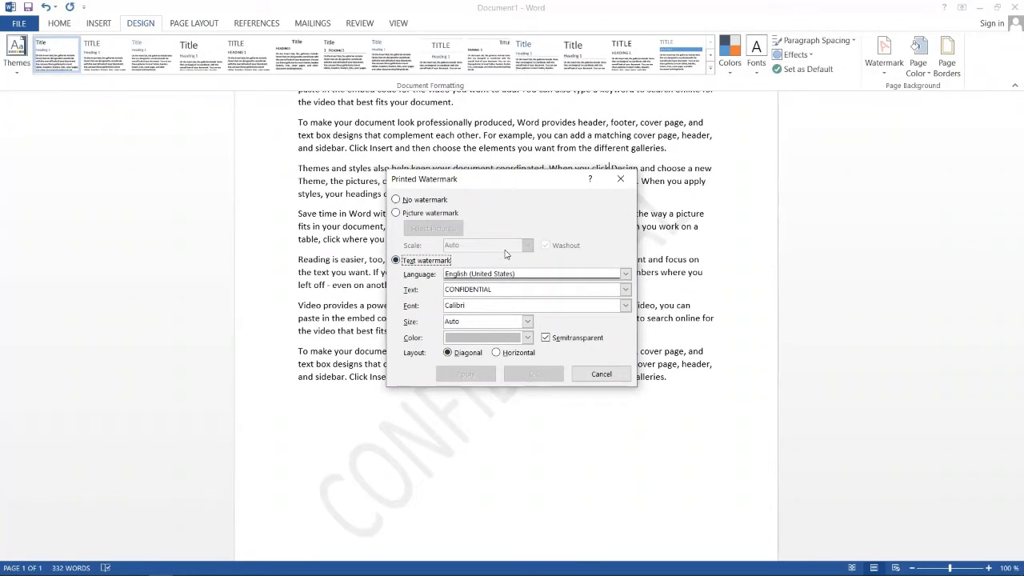
pyautogui.click(521, 288)
pyautogui.press('BackSpace')
pyautogui.press('BackSpace')
pyautogui.press('BackSpace')
pyautogui.press('BackSpace')
pyautogui.press('BackSpace')
pyautogui.press('BackSpace')
pyautogui.press('BackSpace')
pyautogui.press('BackSpace')
pyautogui.press('BackSpace')
pyautogui.press('BackSpace')
pyautogui.press('BackSpace')
pyautogui.press('BackSpace')
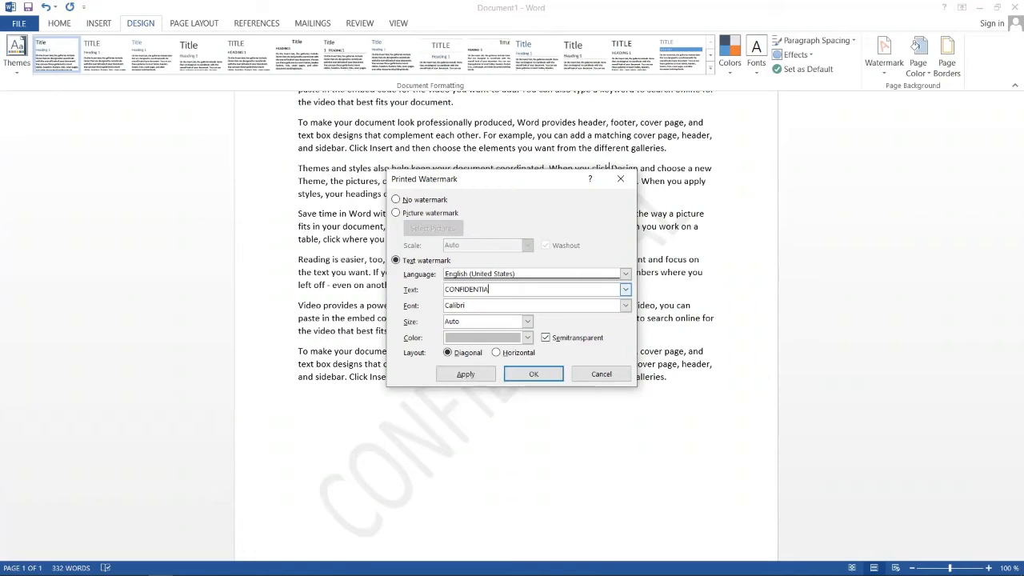
pyautogui.write('Tutorial 4')
pyautogui.press('Return')
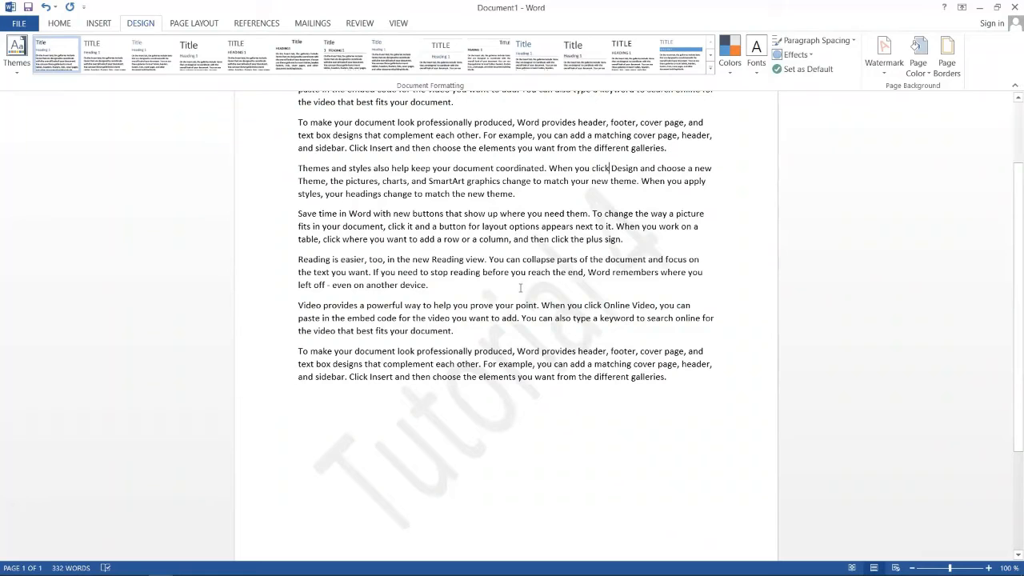
# Replace the text watermark with a picture watermark using 4.jpg from the Desktop, with Auto scale and washout
pyautogui.click(884, 60)
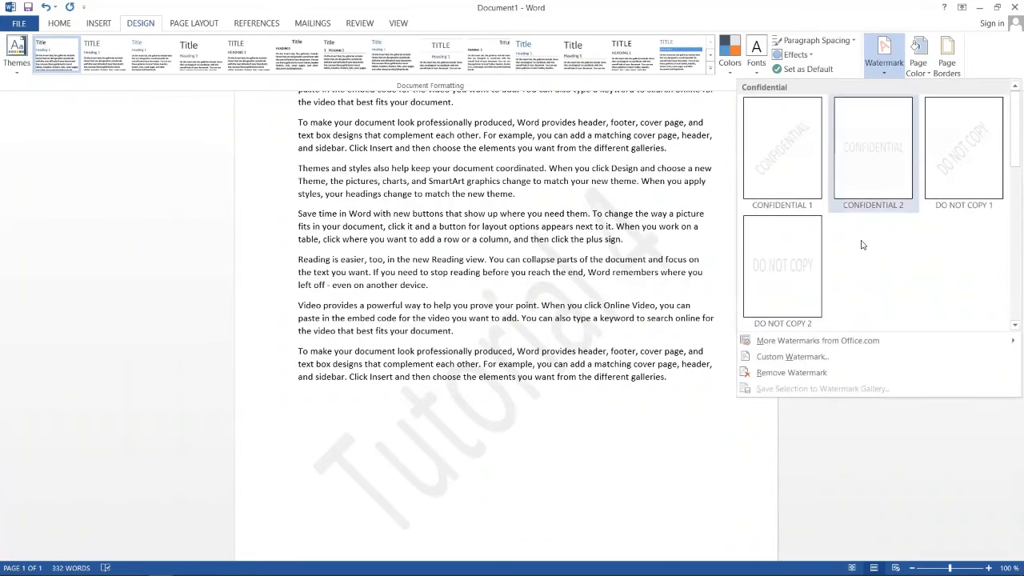
pyautogui.click(834, 354)
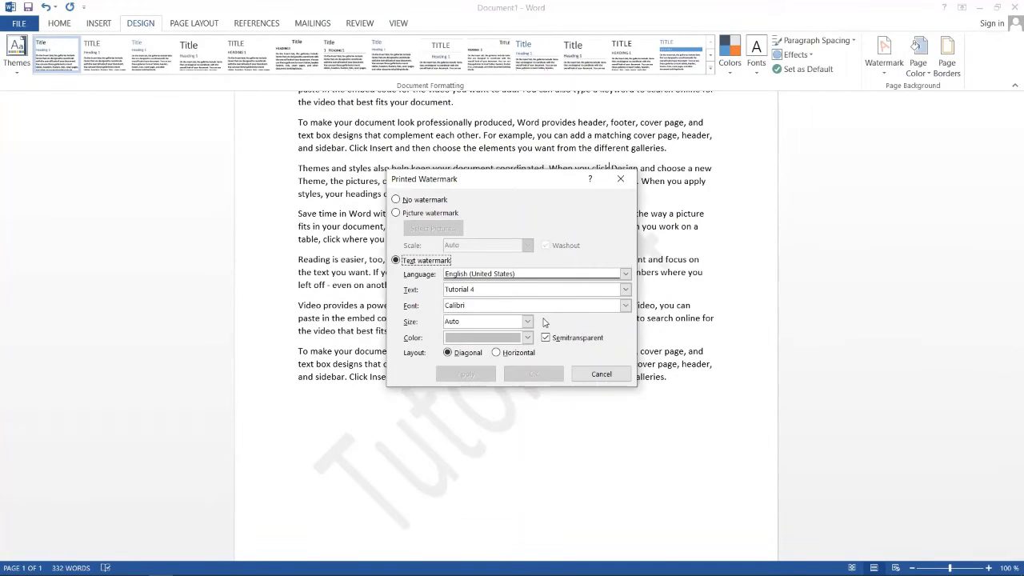
pyautogui.click(527, 321)
pyautogui.click(587, 307)
pyautogui.click(445, 215)
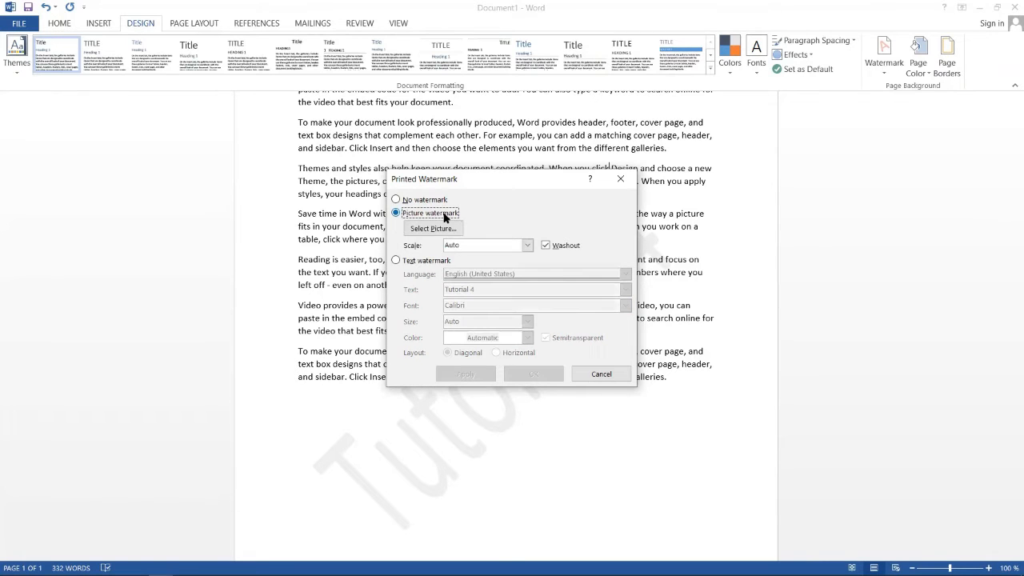
pyautogui.click(437, 230)
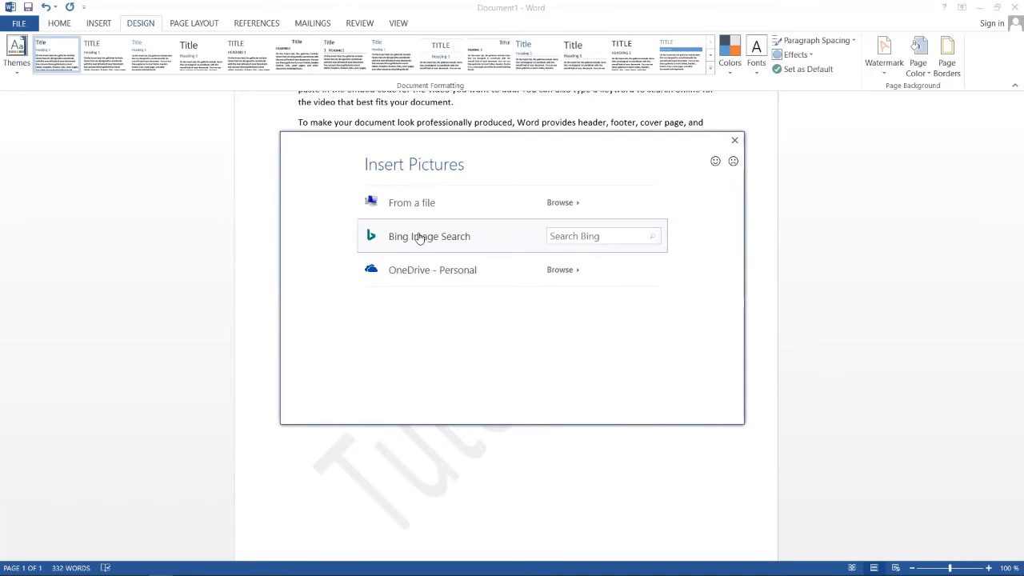
pyautogui.click(564, 204)
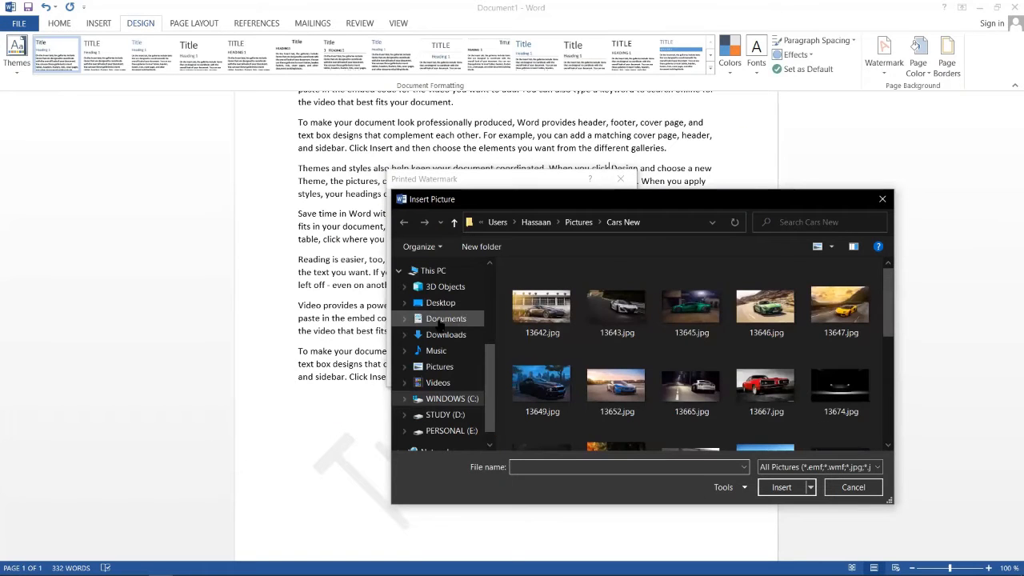
pyautogui.click(440, 303)
pyautogui.doubleClick(609, 312)
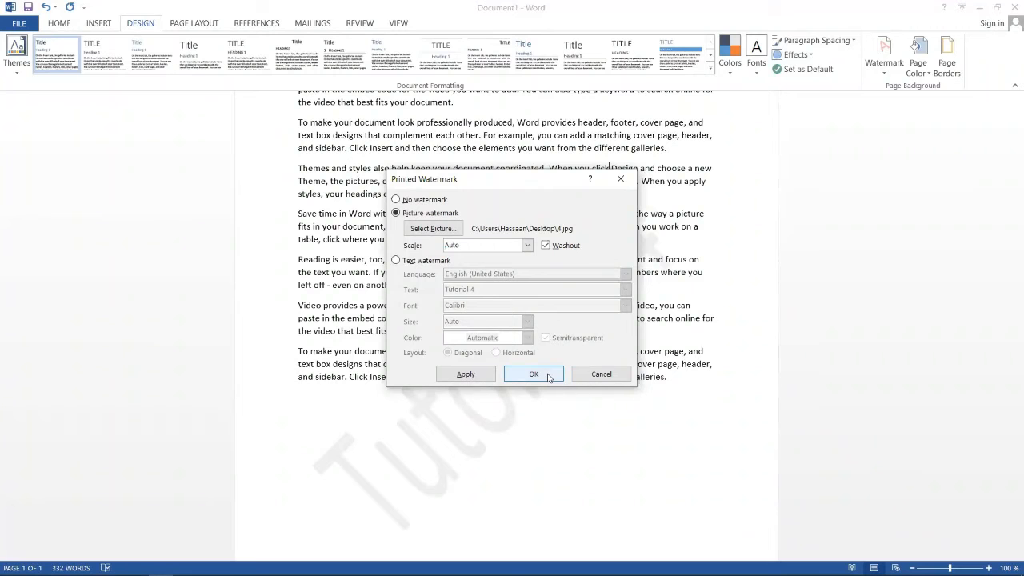
pyautogui.click(549, 377)
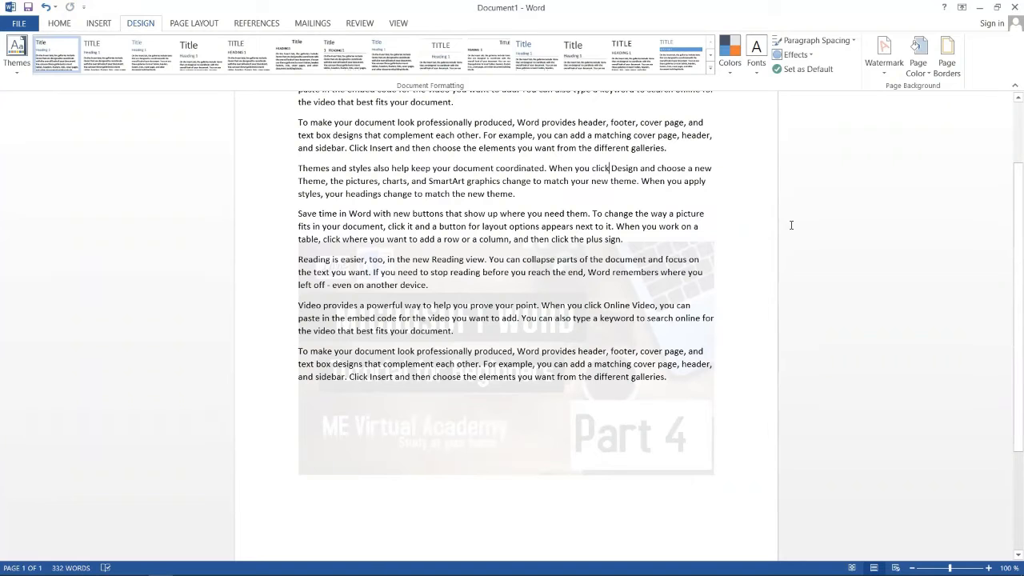
# Set the page color to white from the theme colors
pyautogui.scroll(3, 632, 282)
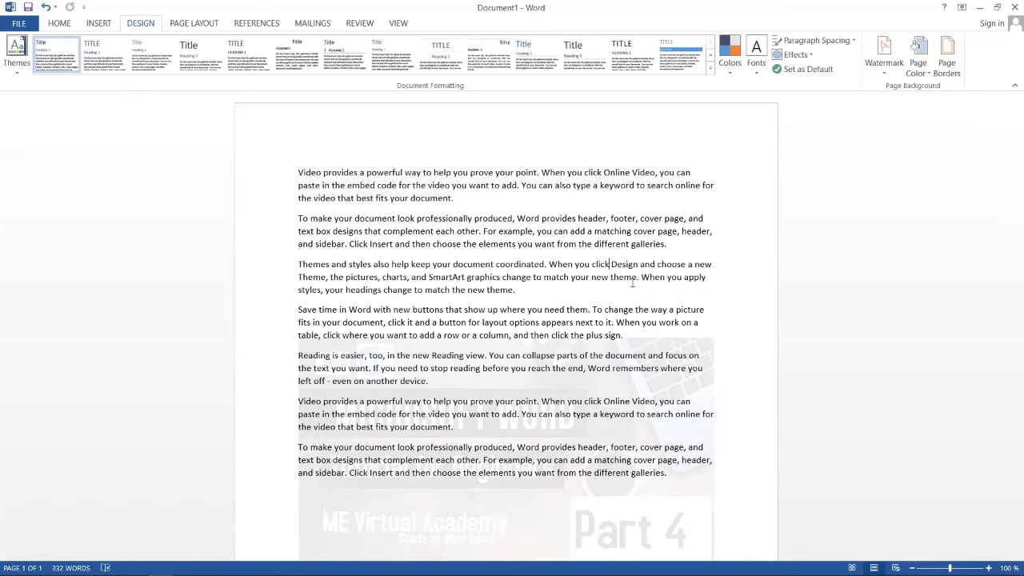
pyautogui.click(919, 75)
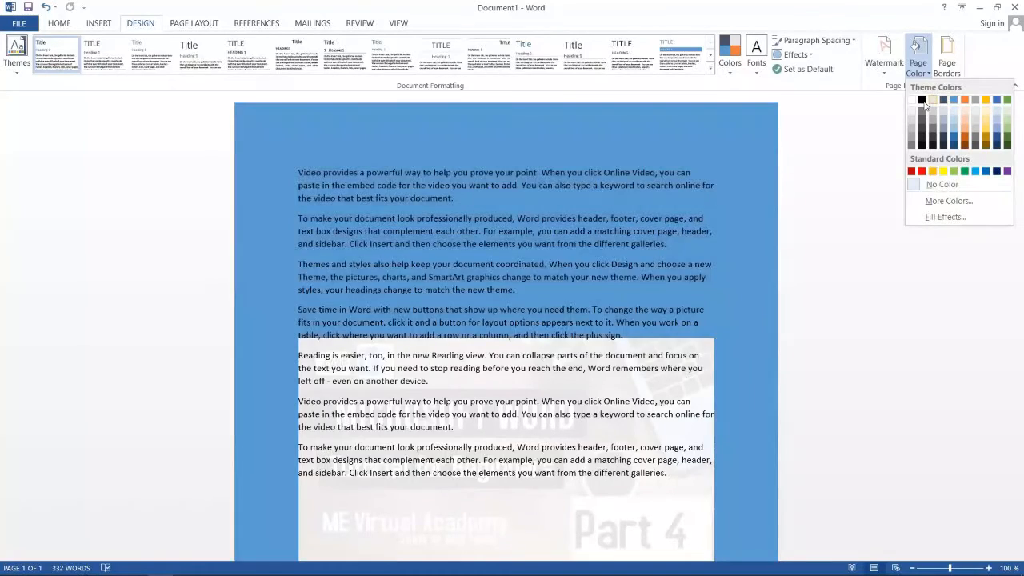
pyautogui.click(912, 100)
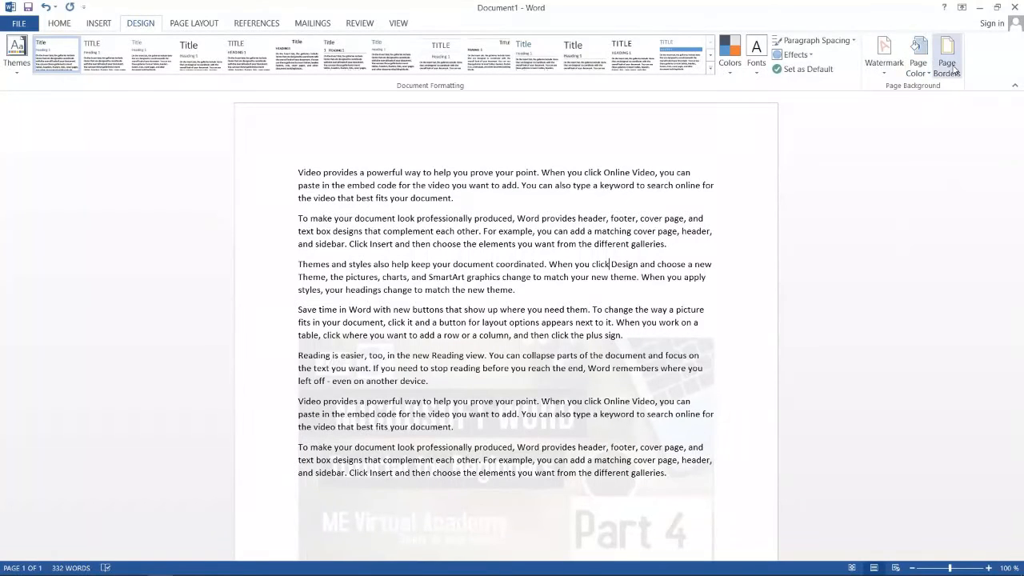
# Set up a Box page border with a heavy double-line style, trying the Shadow and 3-D settings along the way
pyautogui.click(948, 64)
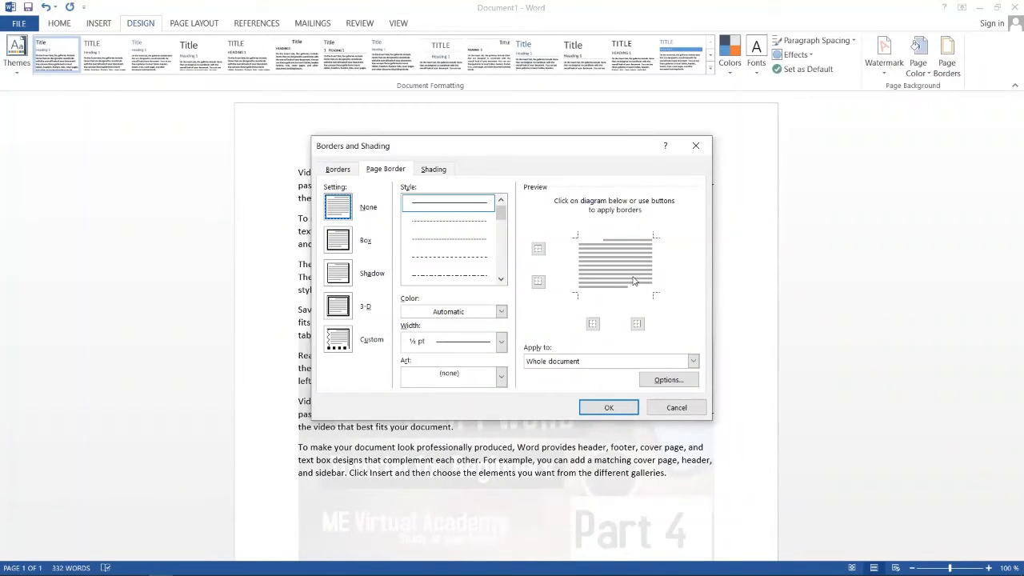
pyautogui.click(339, 240)
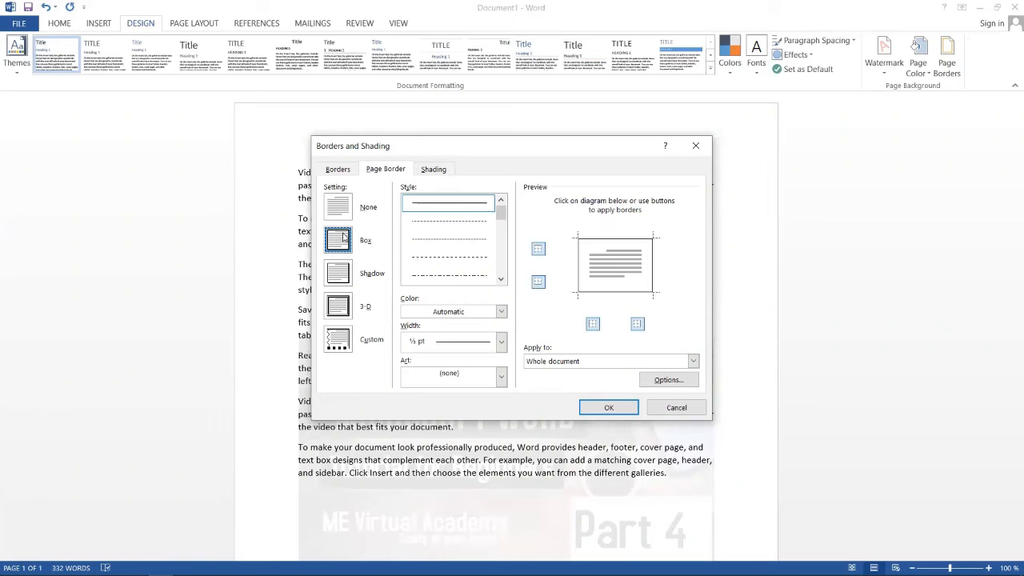
pyautogui.click(428, 221)
pyautogui.scroll(-3, 429, 231)
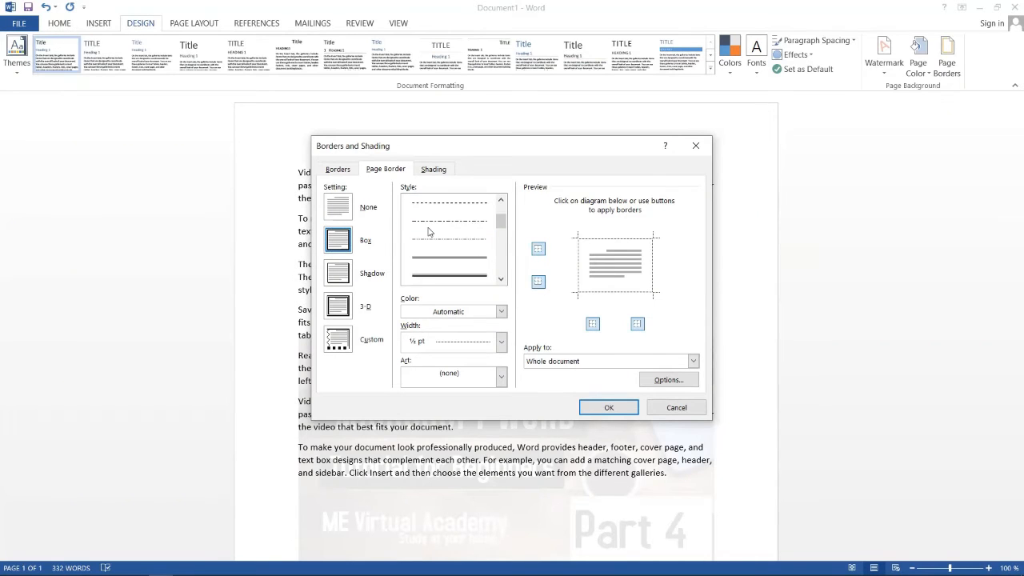
pyautogui.click(429, 222)
pyautogui.click(344, 280)
pyautogui.click(345, 314)
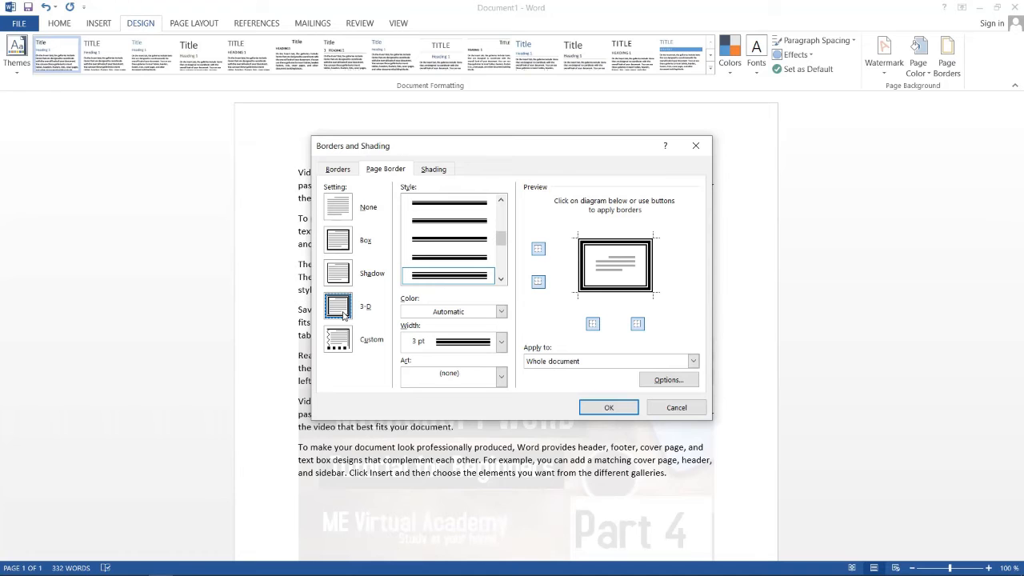
pyautogui.click(338, 240)
pyautogui.scroll(2, 452, 206)
# Set the page border's color to red and its width to 4 ½ pt, apply it, and check the page
pyautogui.click(501, 311)
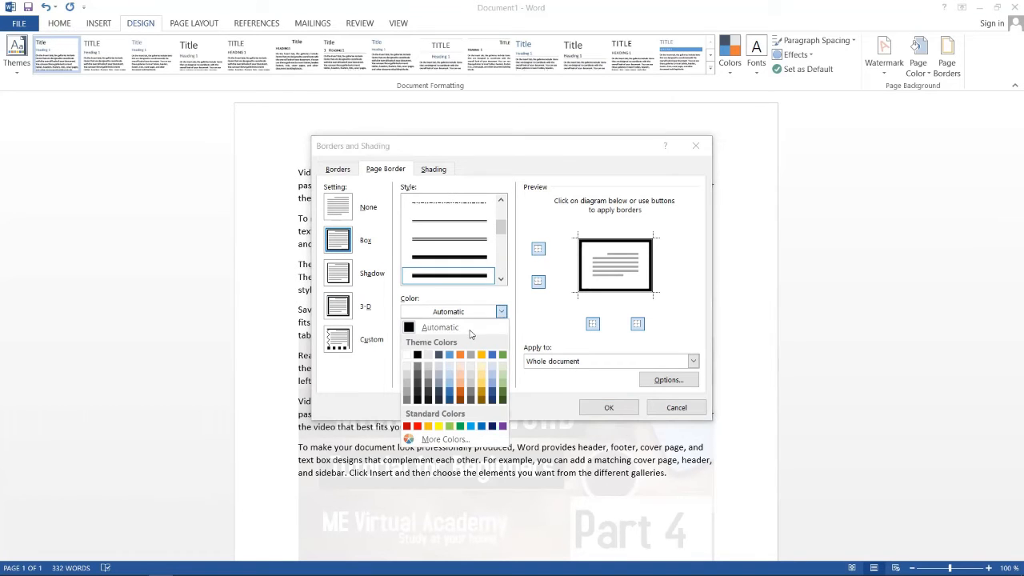
pyautogui.click(417, 426)
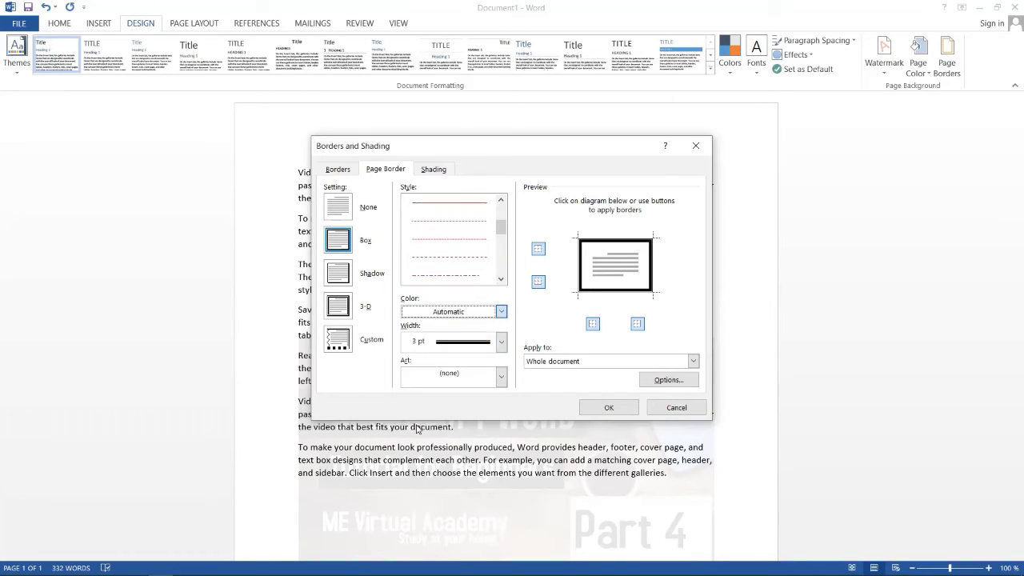
pyautogui.click(501, 343)
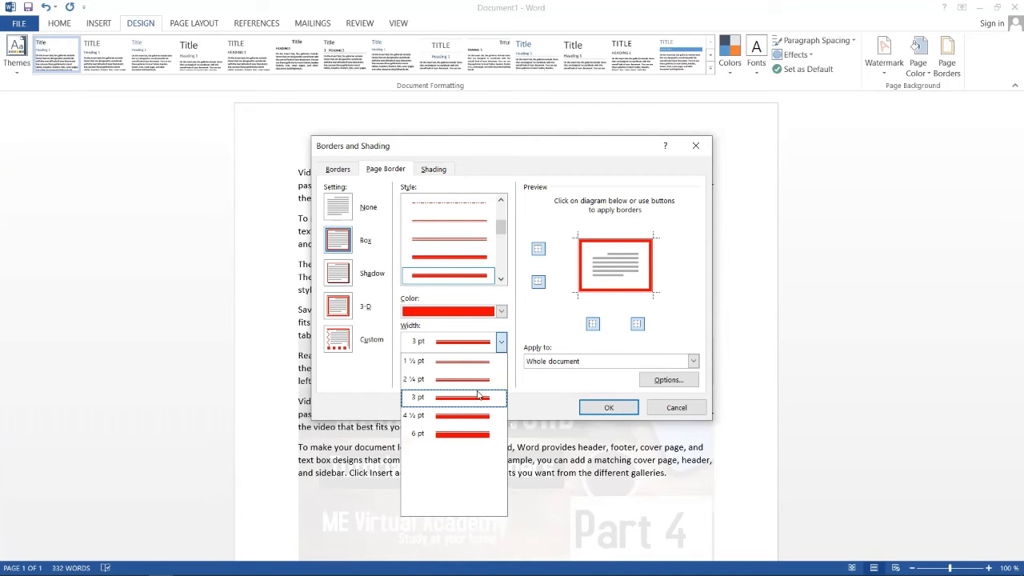
pyautogui.click(470, 415)
pyautogui.click(581, 407)
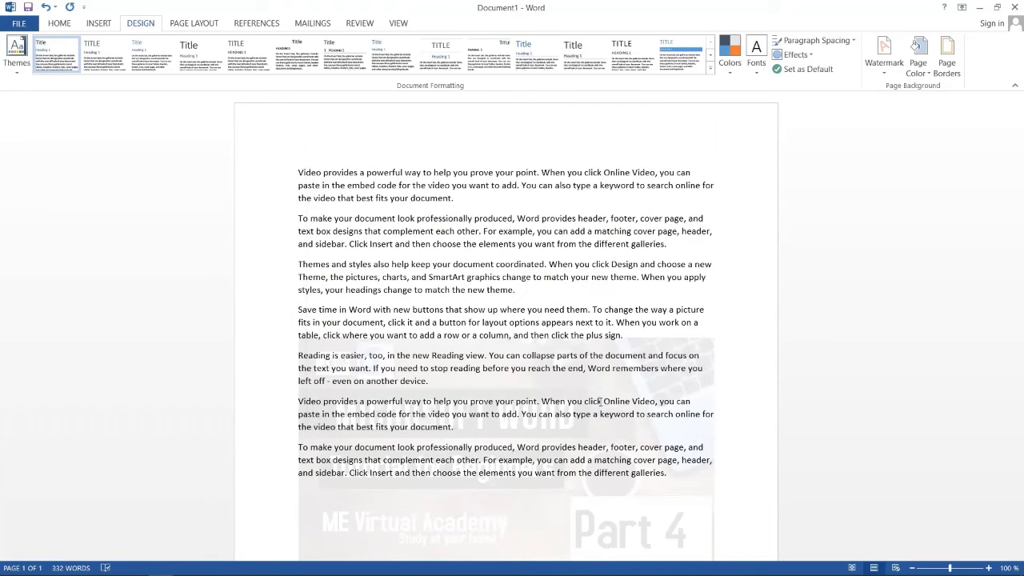
pyautogui.scroll(-5, 594, 400)
pyautogui.scroll(5, 596, 395)
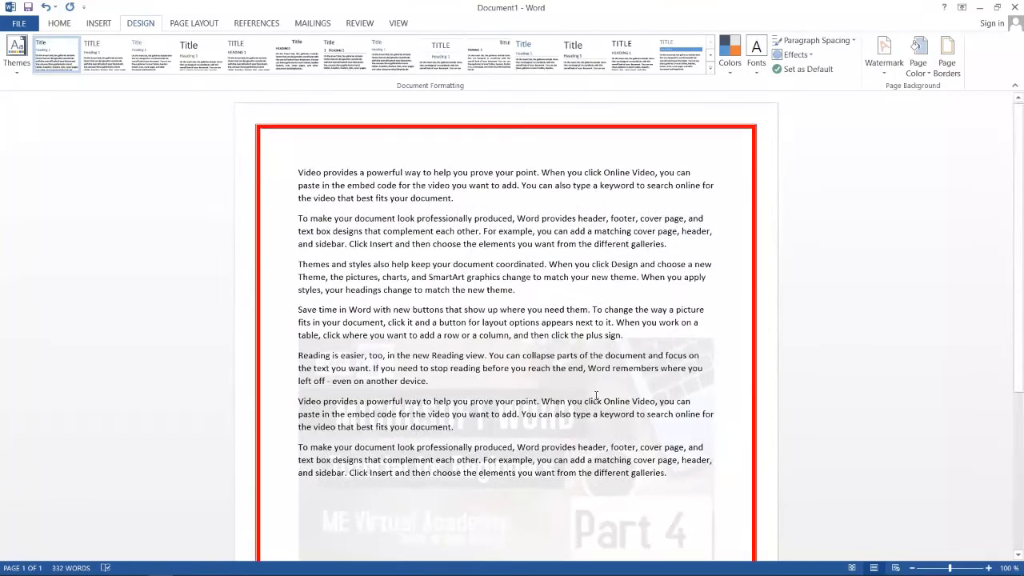
# Review the page border's range options, choose Whole document, and check the page
pyautogui.click(947, 54)
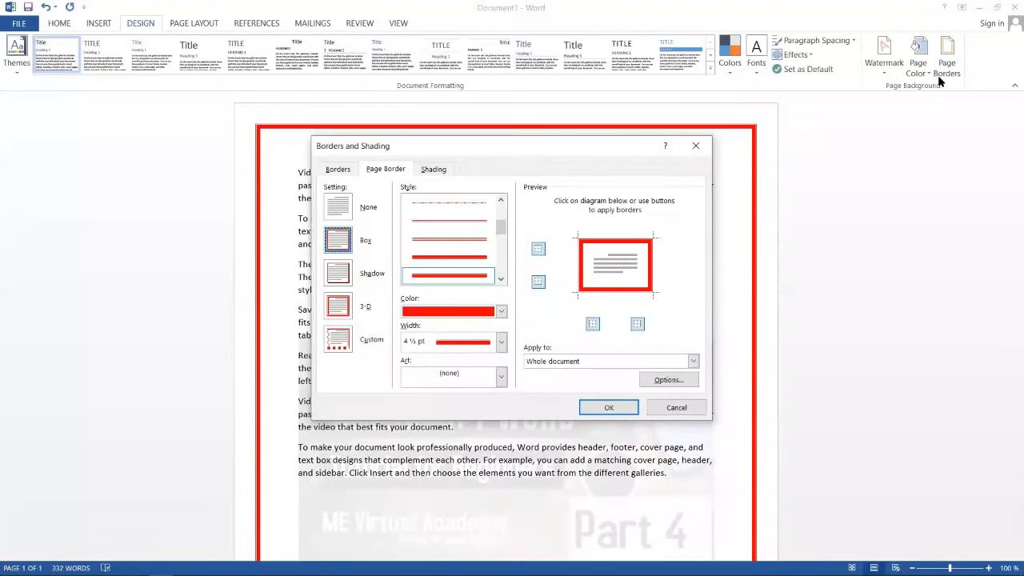
pyautogui.click(688, 361)
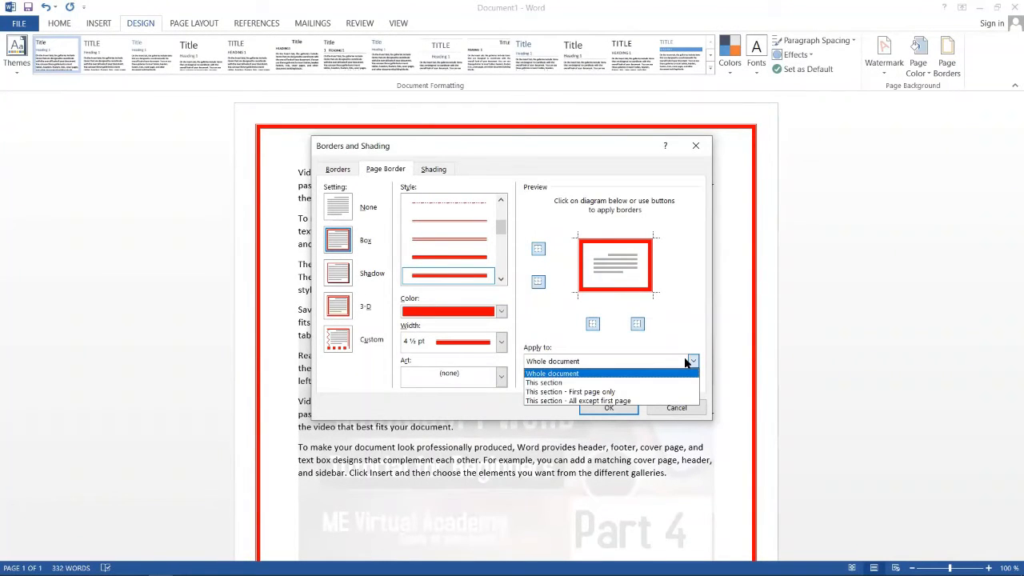
pyautogui.click(647, 373)
pyautogui.click(612, 409)
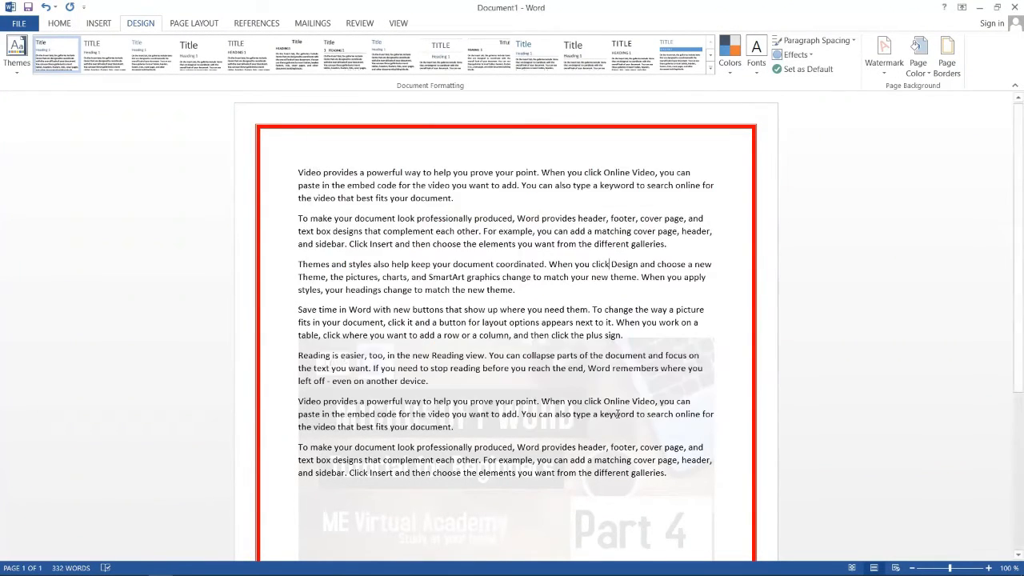
pyautogui.scroll(-5, 618, 413)
# Try applying the page border to "This section - All except first page" and check the page
pyautogui.click(943, 73)
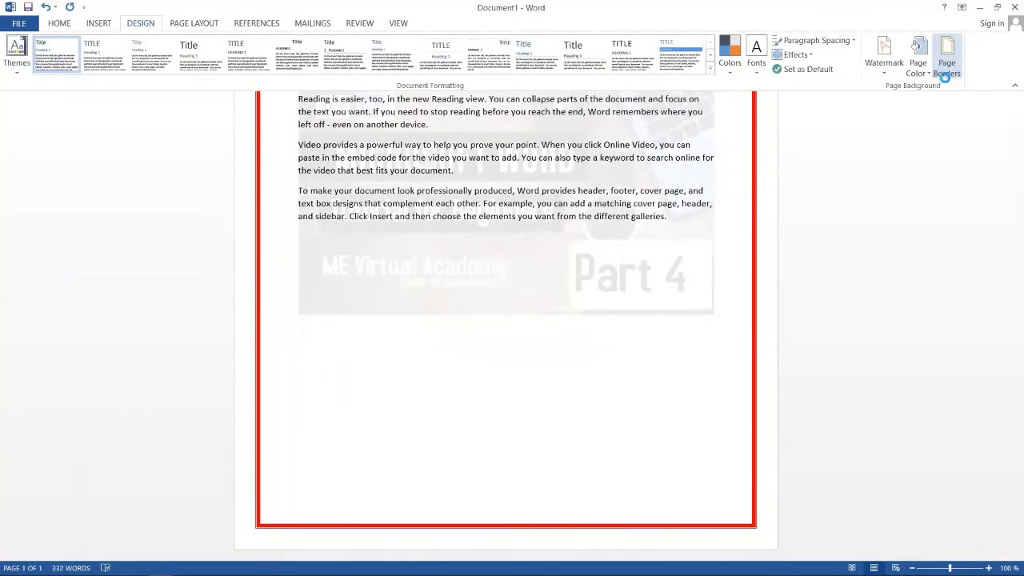
pyautogui.click(685, 366)
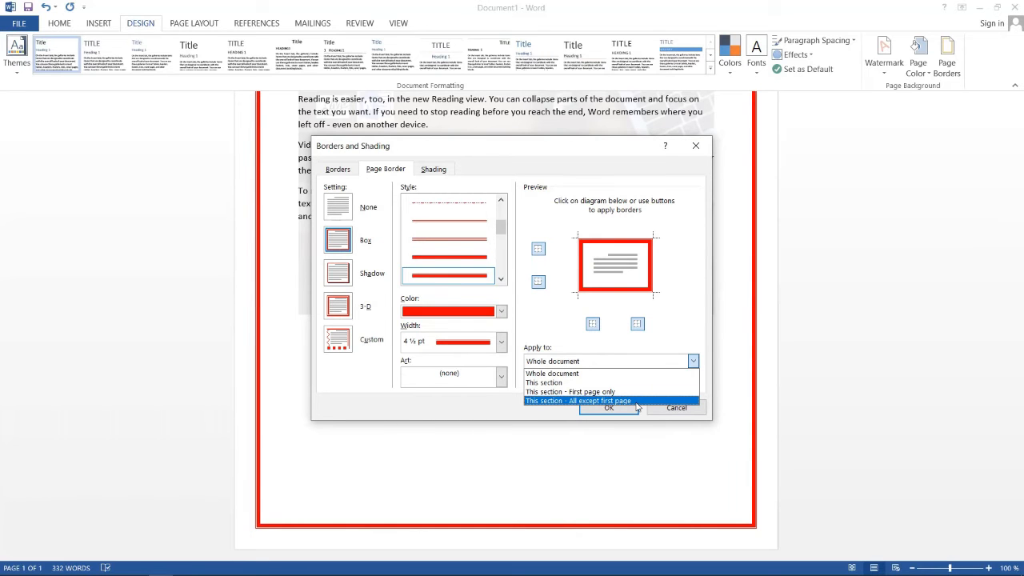
pyautogui.click(636, 401)
pyautogui.click(611, 408)
pyautogui.scroll(6, 489, 238)
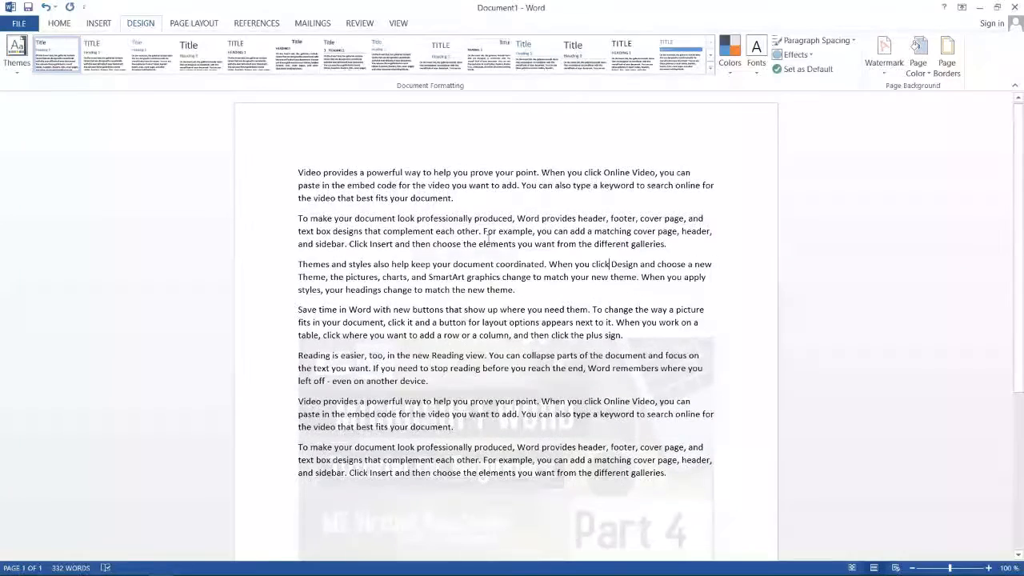
pyautogui.scroll(-6, 489, 239)
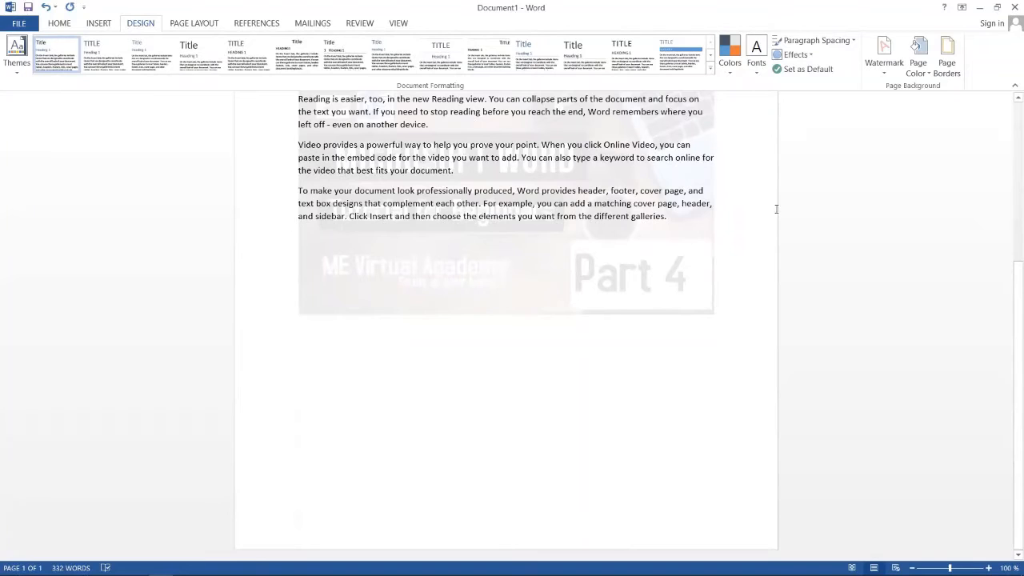
# Set the page border to apply to the whole document and look over the bordered page
pyautogui.click(946, 60)
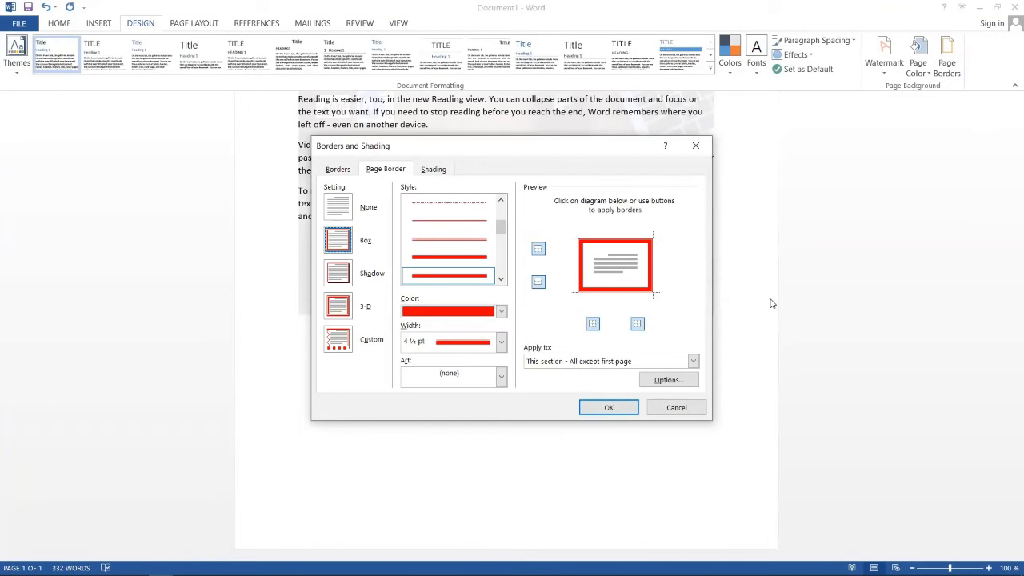
pyautogui.click(693, 361)
pyautogui.click(560, 371)
pyautogui.click(628, 409)
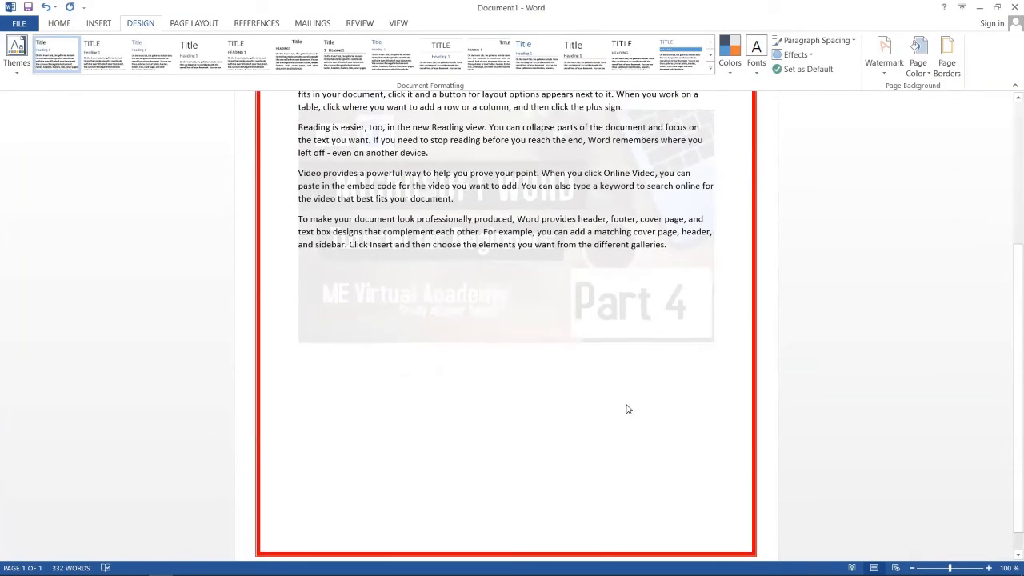
pyautogui.scroll(2, 627, 409)
pyautogui.scroll(4, 634, 406)
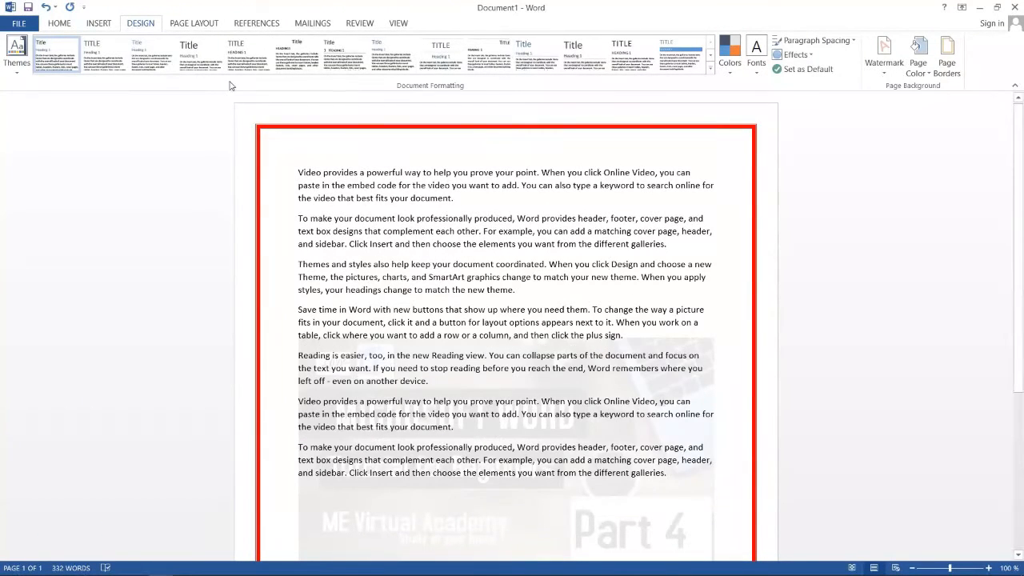
# Review the margin presets, apply the Normal page margins, and highlight parts of the opening paragraphs to check the layout
pyautogui.click(204, 26)
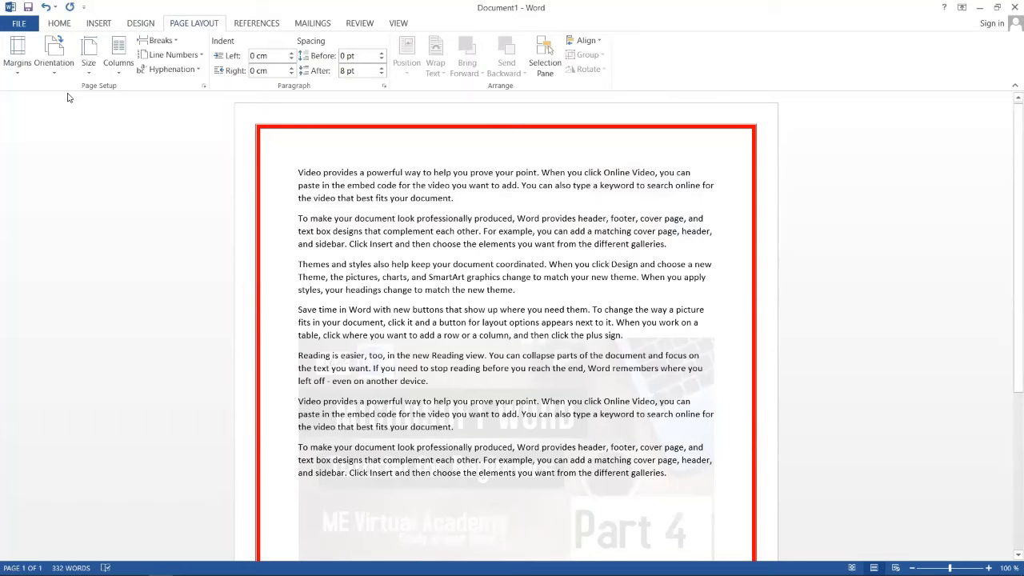
pyautogui.click(18, 73)
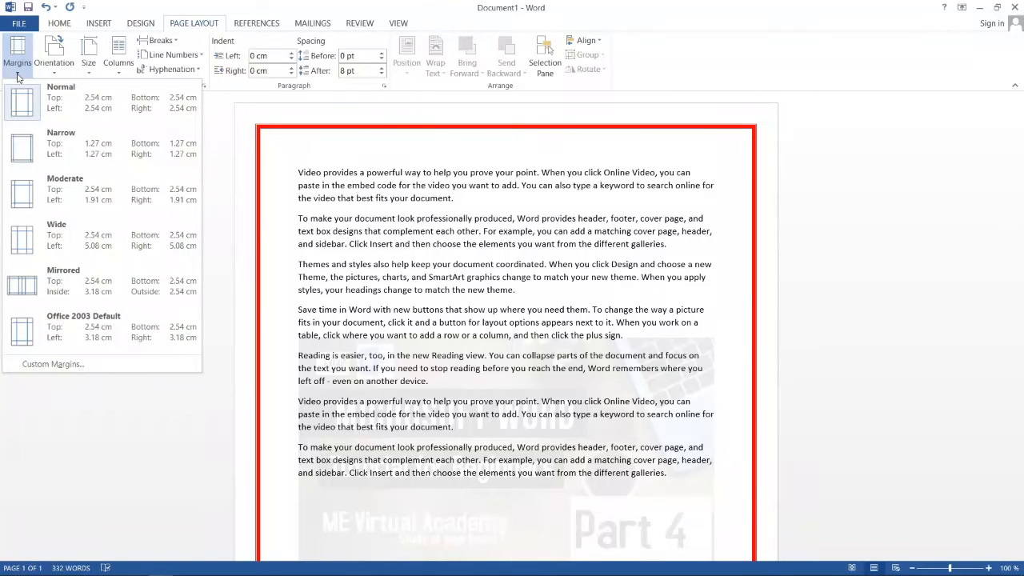
pyautogui.click(125, 112)
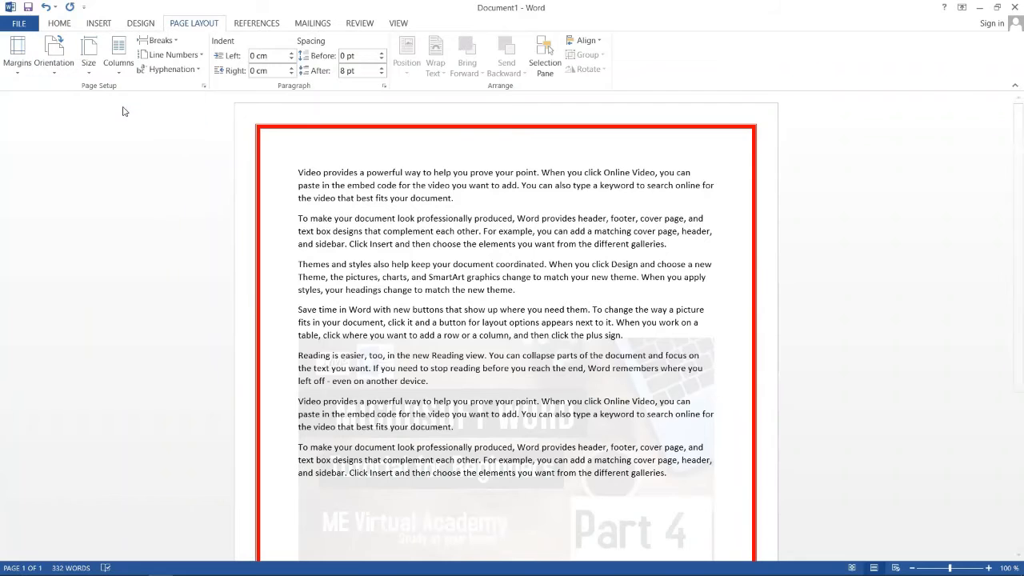
pyautogui.moveTo(309, 184); pyautogui.dragTo(486, 294)
pyautogui.click(542, 355)
pyautogui.moveTo(316, 199); pyautogui.dragTo(477, 276)
pyautogui.click(524, 325)
# Try the Narrow, Mirrored and Wide page margins on the document and compare the text layout
pyautogui.click(17, 56)
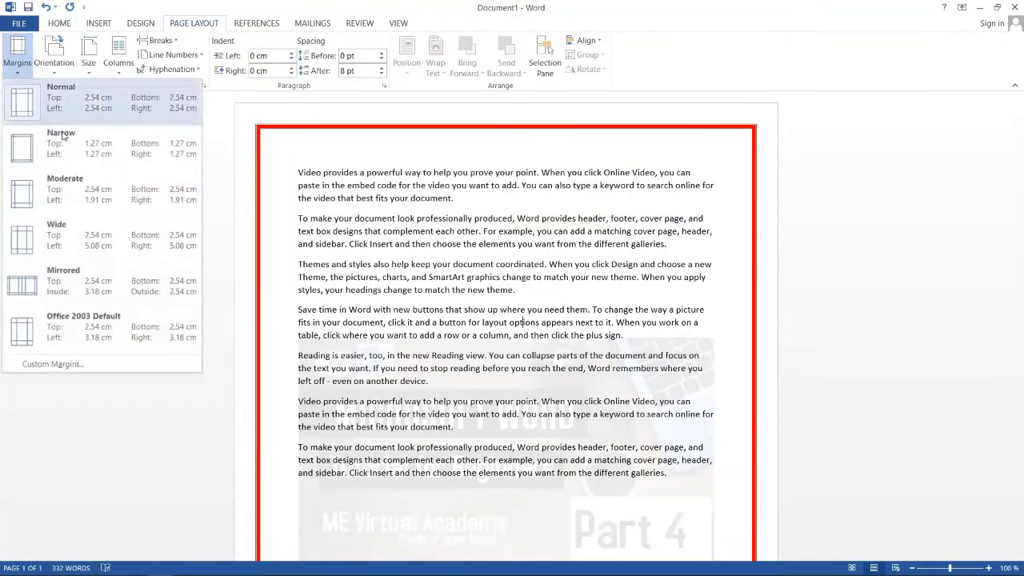
pyautogui.click(71, 146)
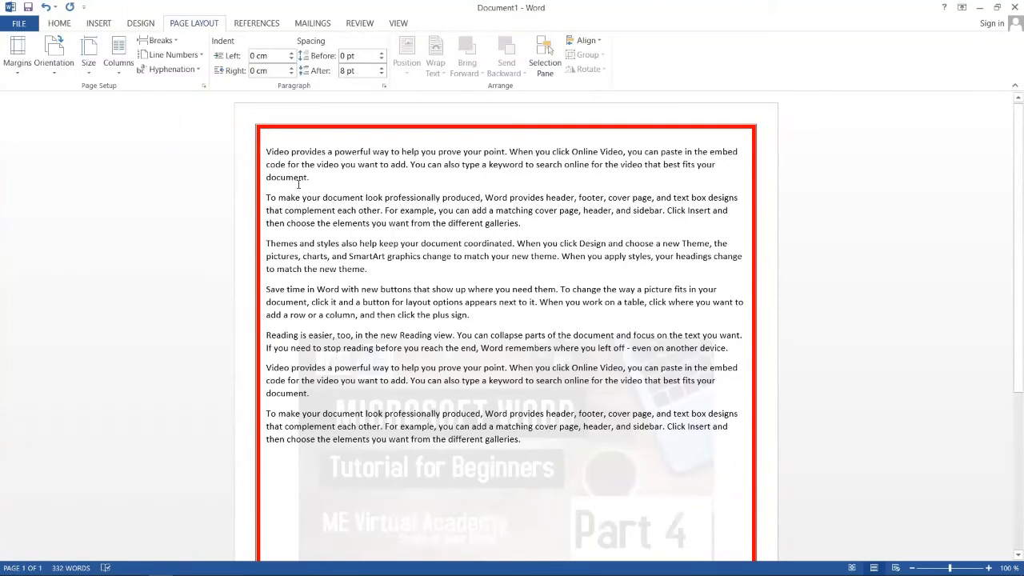
pyautogui.click(19, 60)
pyautogui.click(72, 268)
pyautogui.click(24, 71)
pyautogui.click(64, 239)
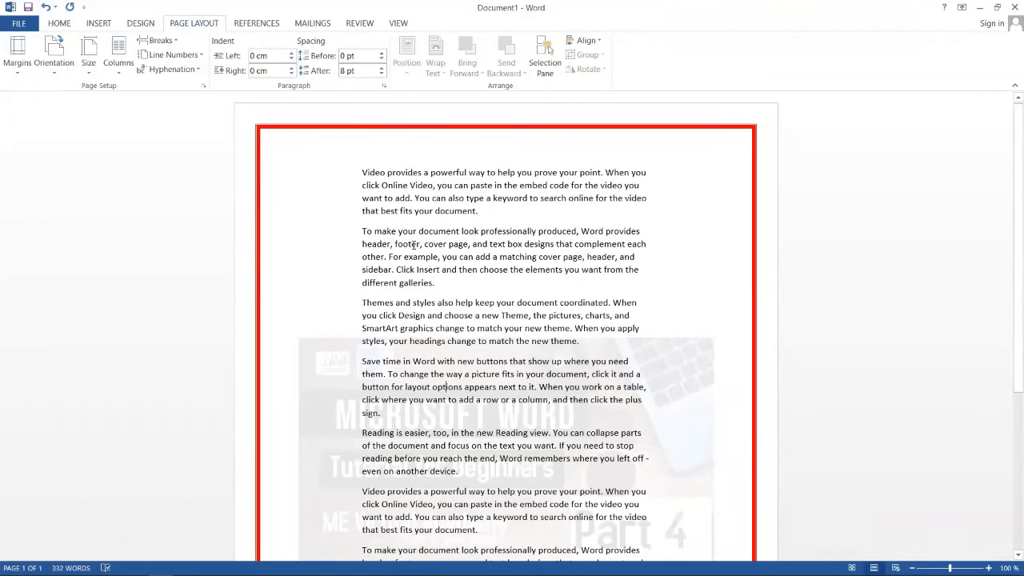
# Set the page margins back to Normal, briefly open the page header, and return to the body text
pyautogui.click(18, 60)
pyautogui.click(70, 148)
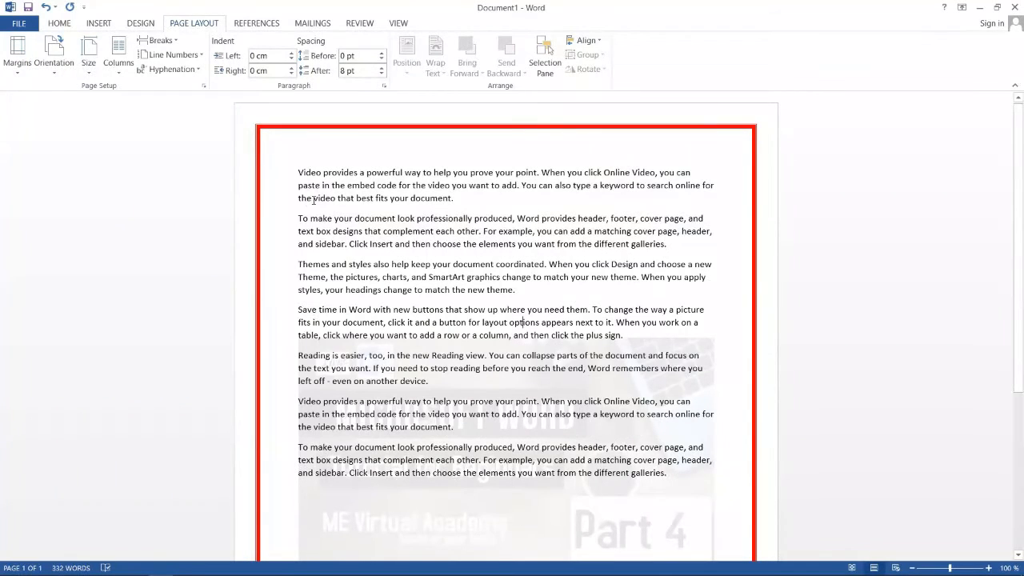
pyautogui.doubleClick(444, 118)
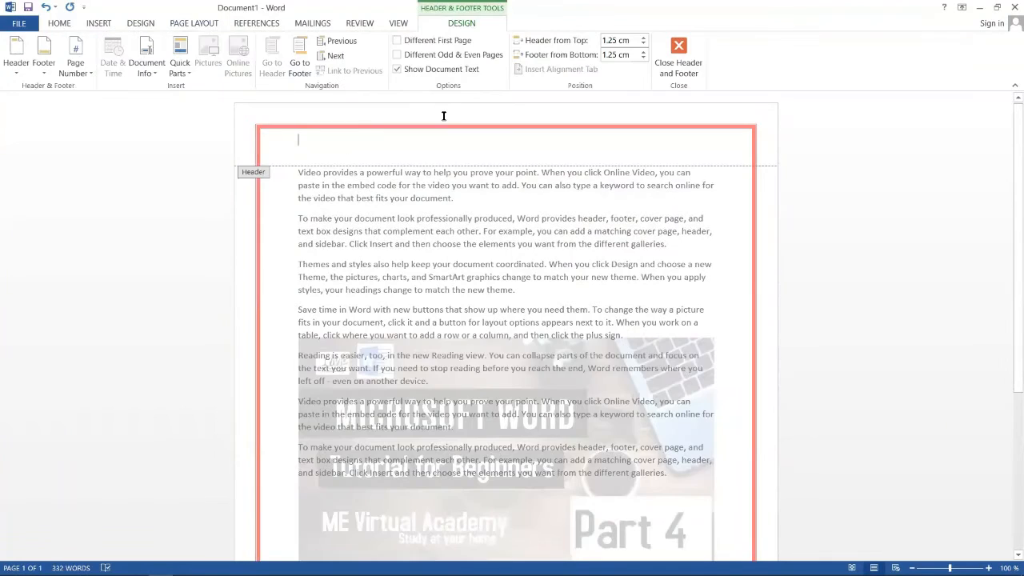
pyautogui.doubleClick(462, 212)
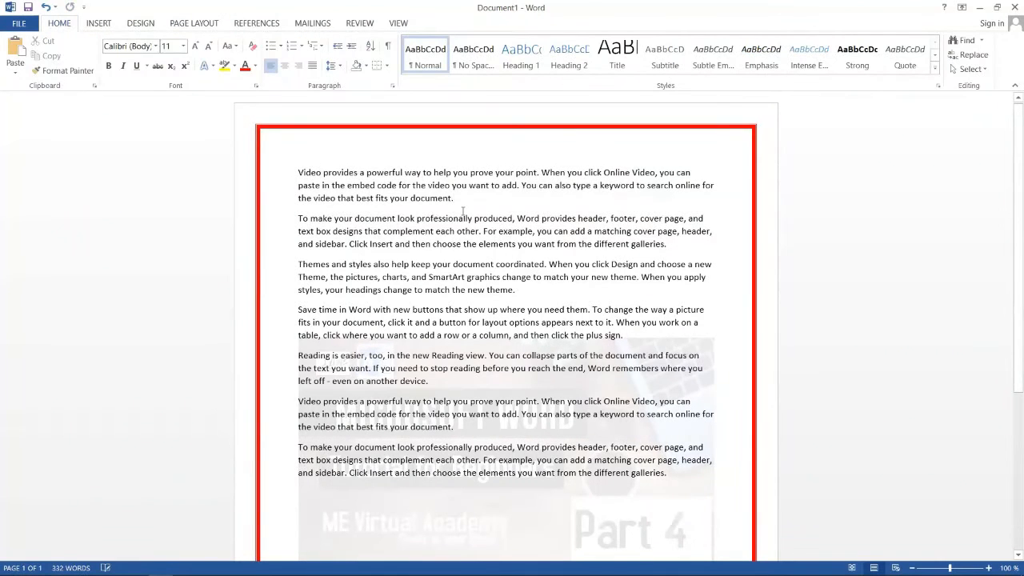
# Try the Landscape page orientation and switch the document back to Portrait
pyautogui.click(190, 26)
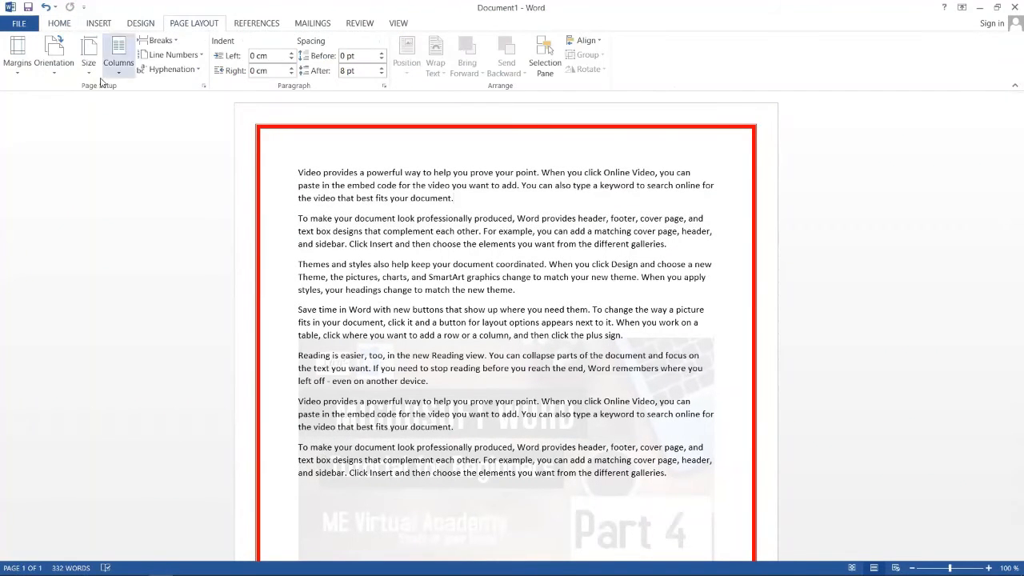
pyautogui.click(57, 74)
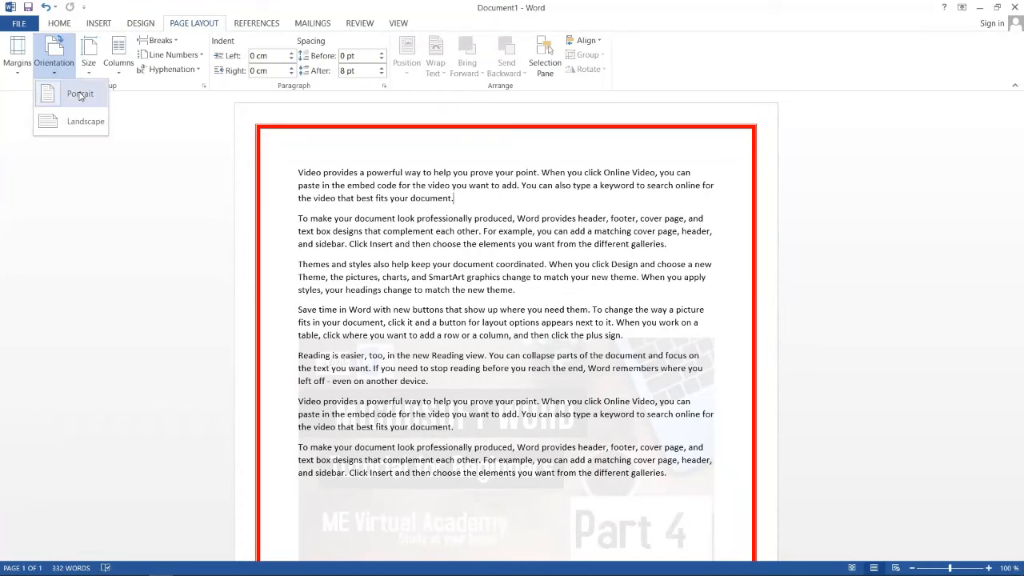
pyautogui.click(80, 95)
pyautogui.click(54, 56)
pyautogui.click(85, 128)
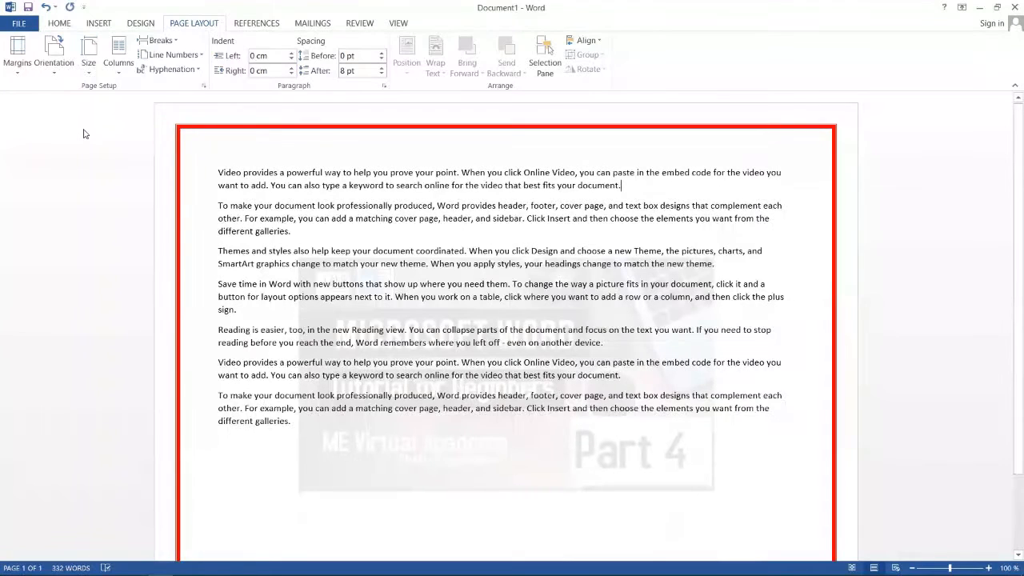
pyautogui.click(56, 68)
pyautogui.click(72, 96)
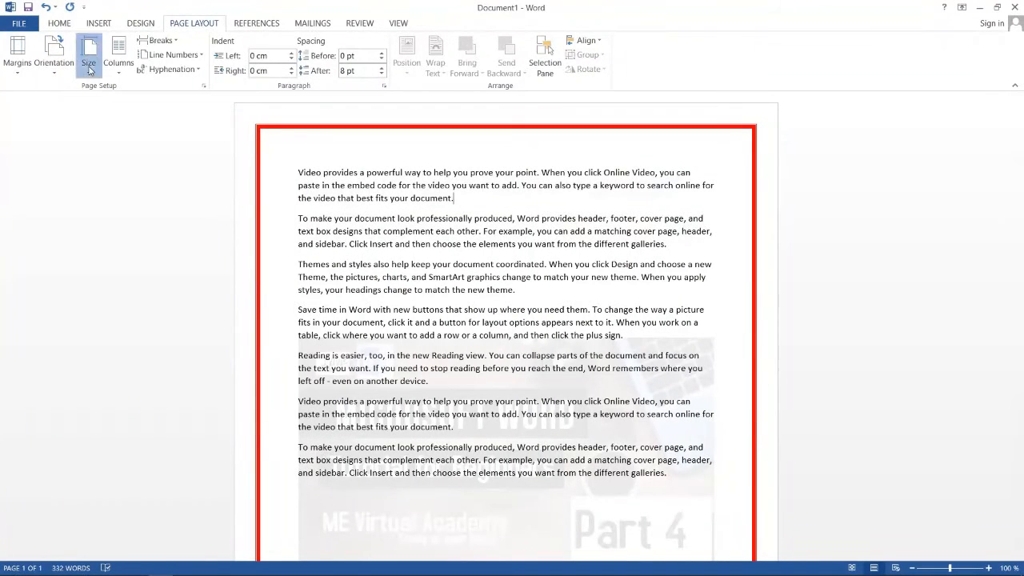
# Review the available paper sizes and set the document to A4 (21 cm x 29.7 cm)
pyautogui.click(89, 68)
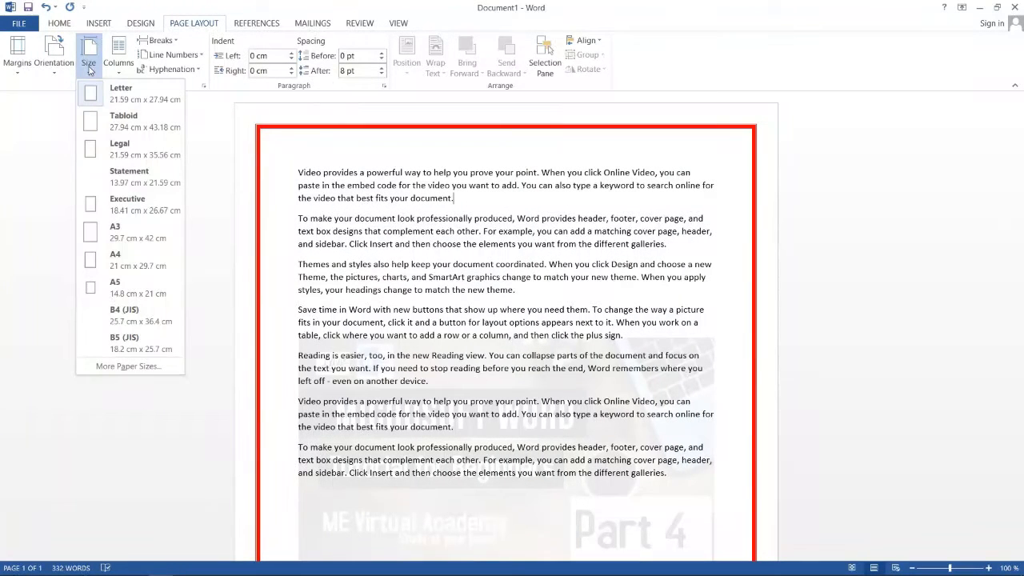
pyautogui.click(88, 68)
pyautogui.click(89, 68)
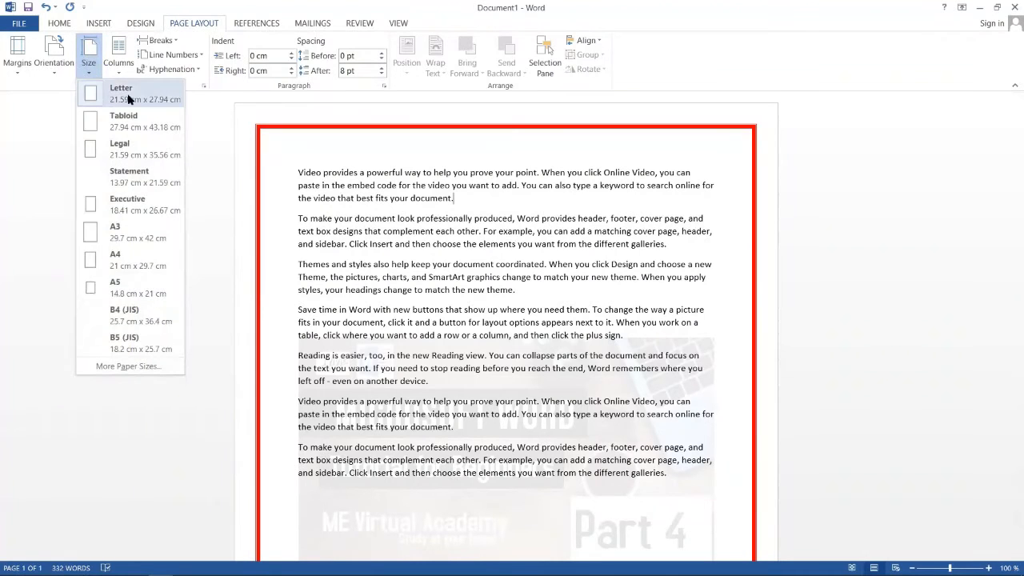
pyautogui.click(132, 260)
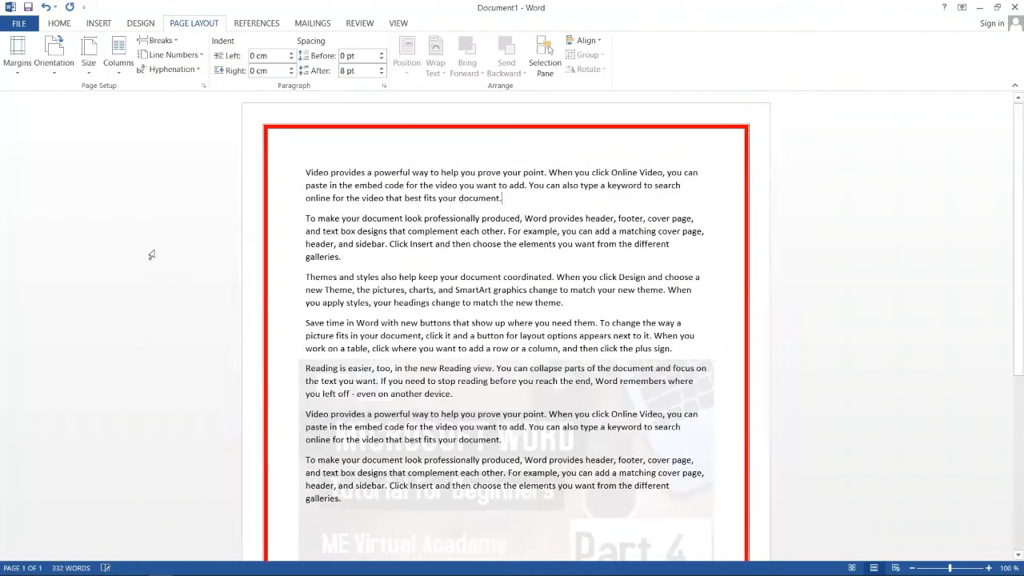
# Try the A3 paper size and return the document to A4 in Portrait orientation
pyautogui.click(96, 74)
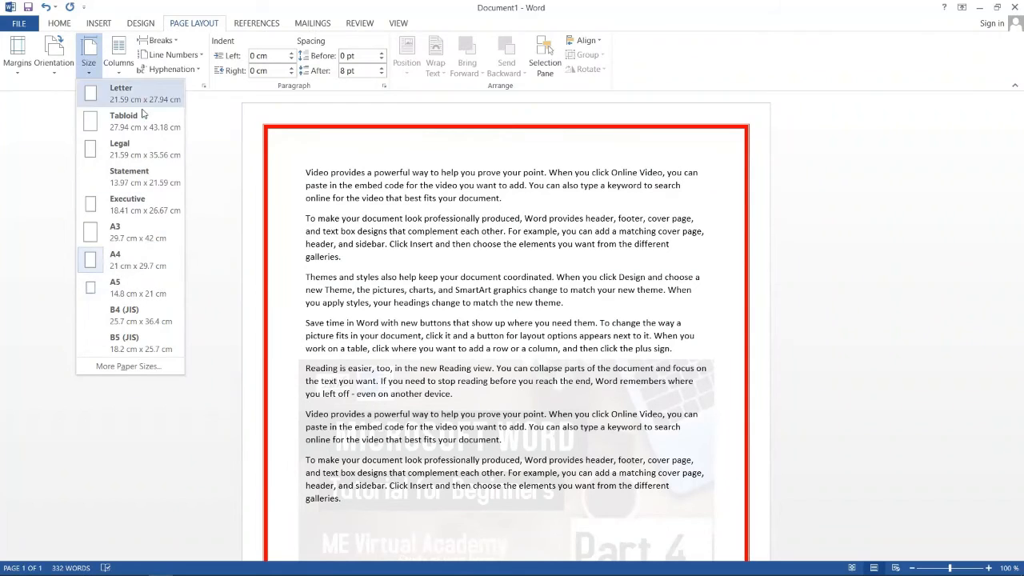
pyautogui.click(139, 230)
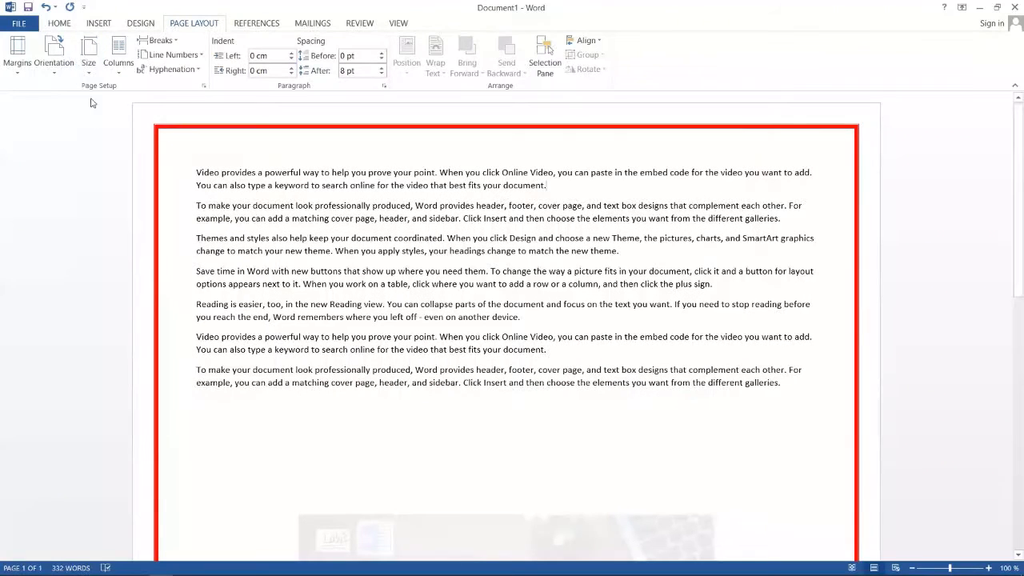
pyautogui.click(88, 70)
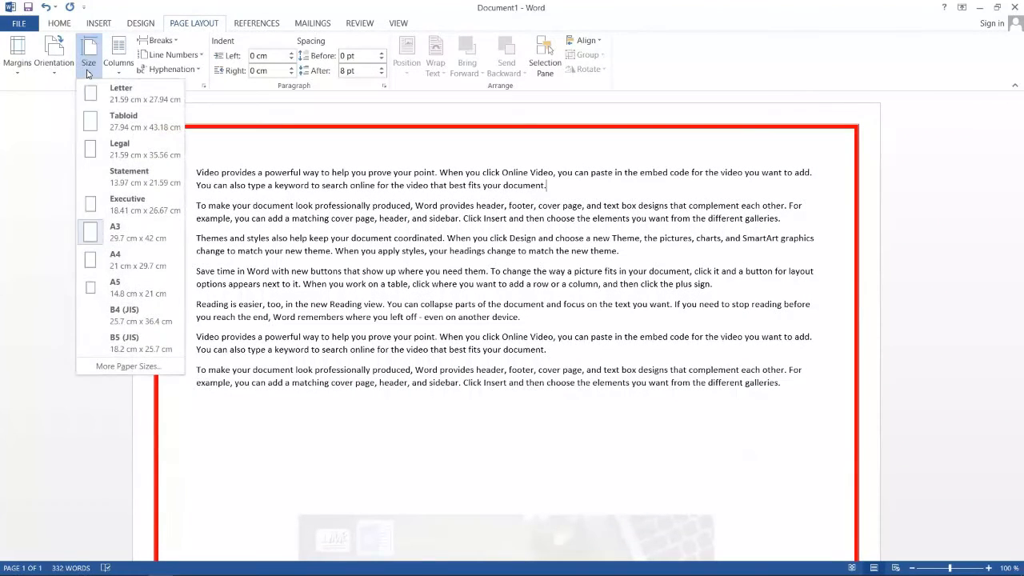
pyautogui.click(138, 260)
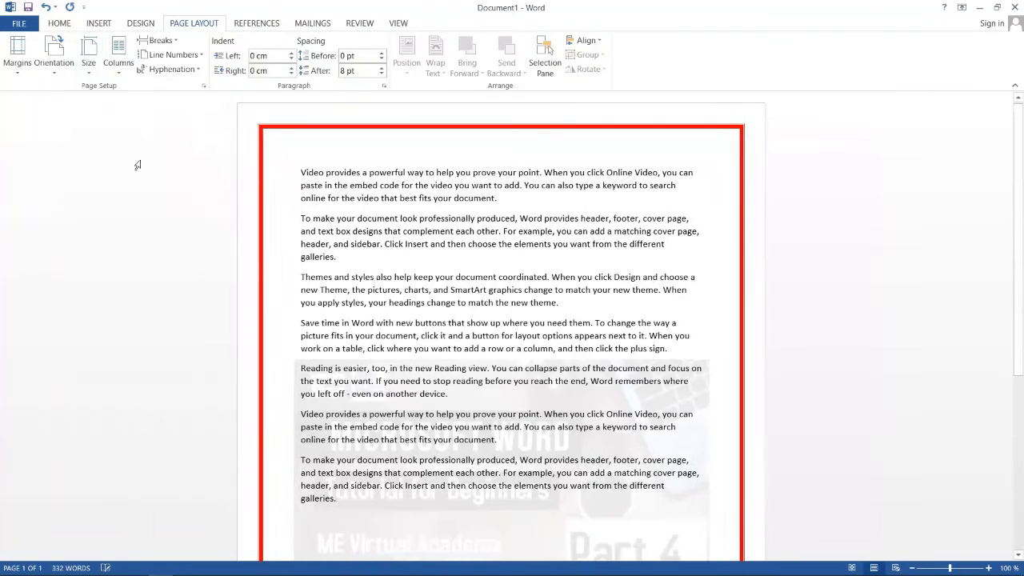
pyautogui.click(53, 57)
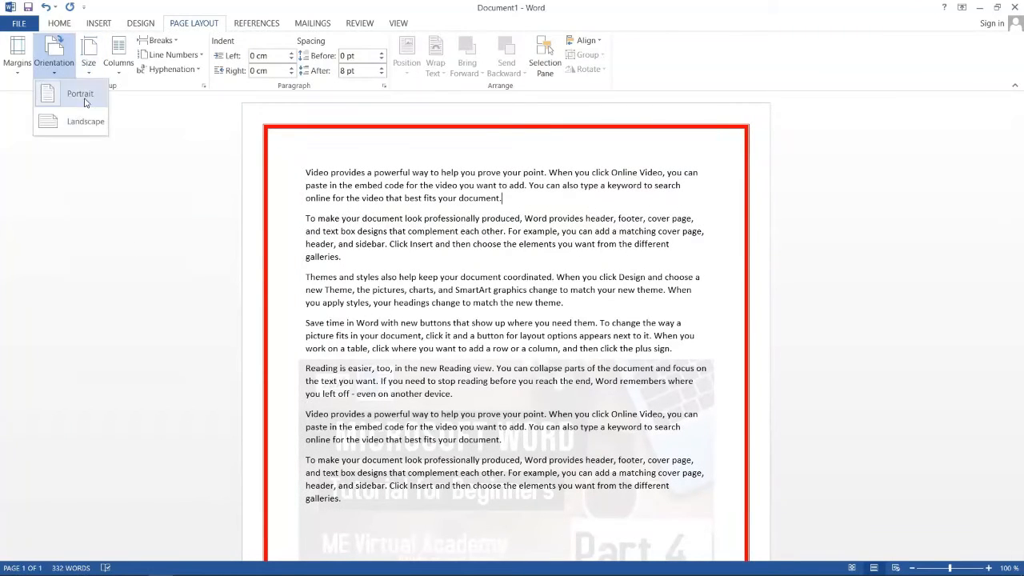
pyautogui.click(72, 97)
# Arrange the document text in three columns and look over the page
pyautogui.click(119, 72)
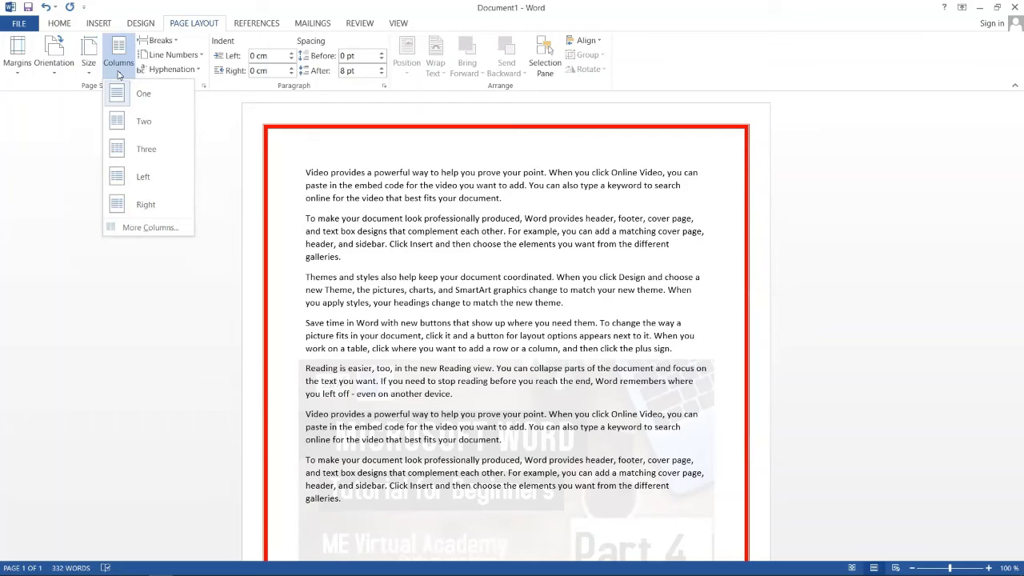
pyautogui.click(120, 122)
pyautogui.scroll(-5, 466, 249)
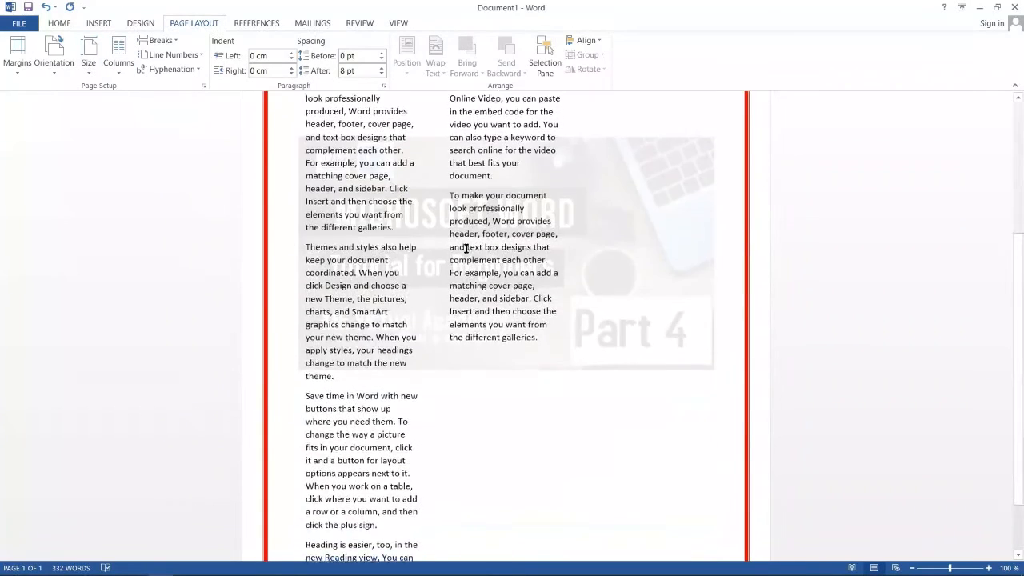
pyautogui.scroll(4, 317, 291)
# Copy the text from the second paragraph to the end and paste a duplicate after it to fill the columns
pyautogui.moveTo(305, 275); pyautogui.dragTo(594, 532)
pyautogui.hotkey('ctrl', 'c')
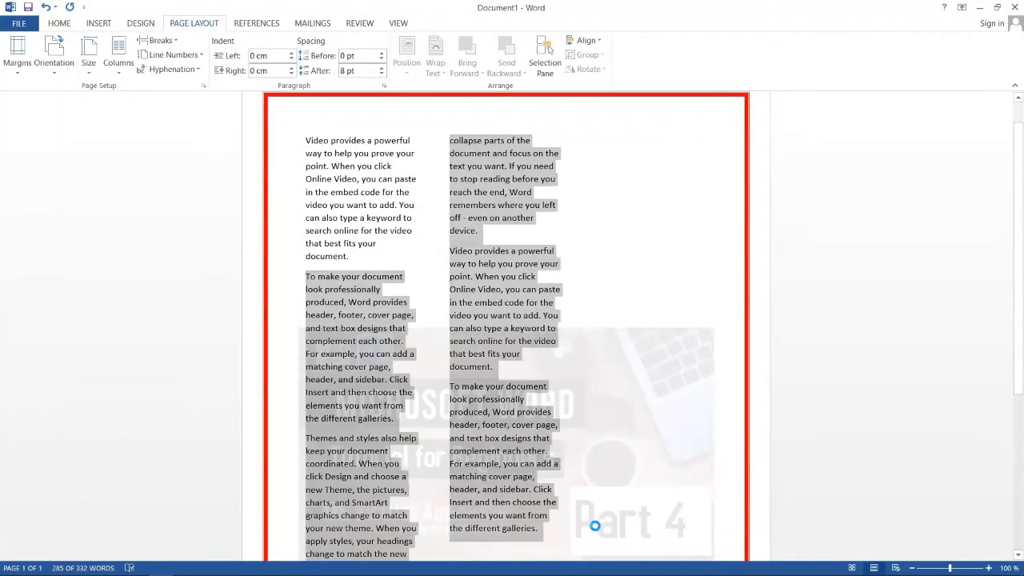
pyautogui.hotkey('ctrl', 'v')
pyautogui.hotkey('ctrl', 'v')
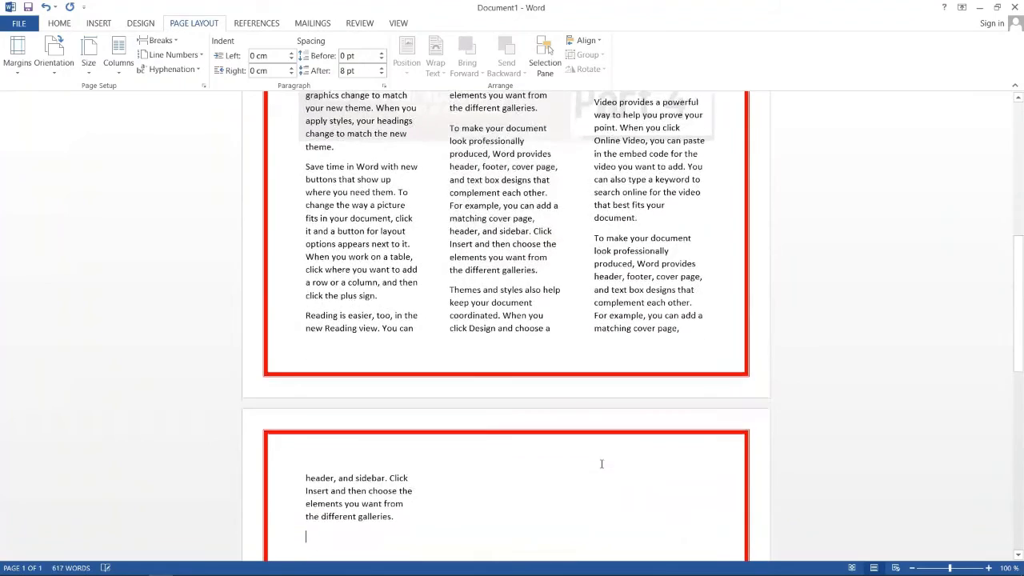
pyautogui.scroll(8, 565, 322)
pyautogui.scroll(-3, 565, 323)
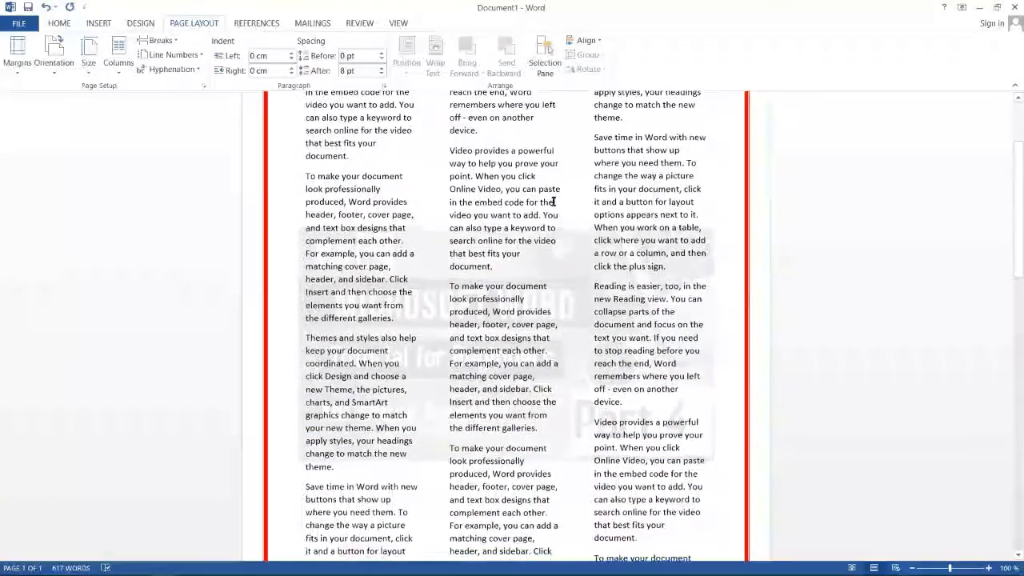
# Try the two-column layout and switch the text back to a single column
pyautogui.click(119, 54)
pyautogui.click(138, 120)
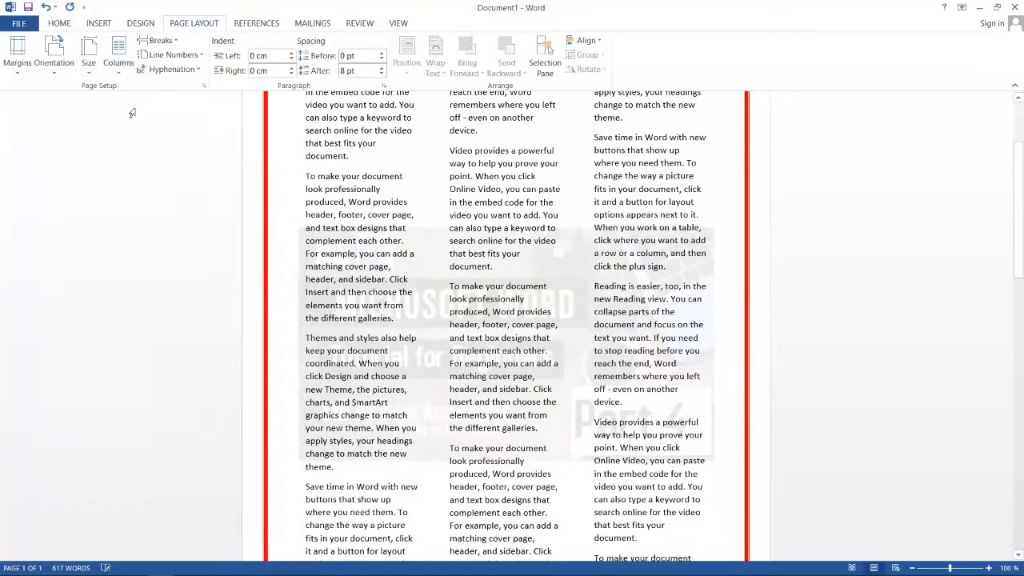
pyautogui.click(121, 67)
pyautogui.click(127, 82)
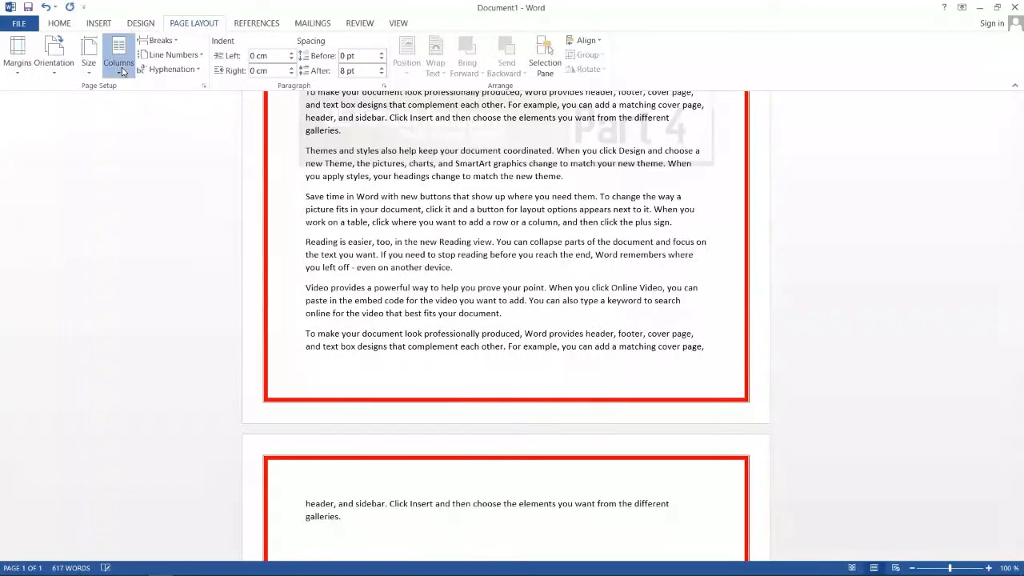
# Apply the Left column layout and select a passage in the wider column to compare the column widths
pyautogui.click(118, 60)
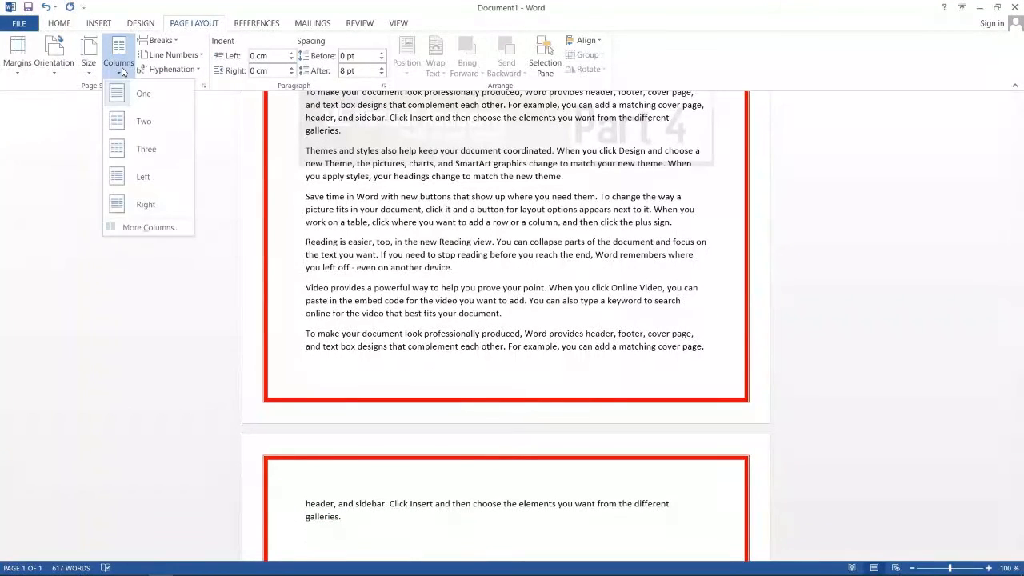
pyautogui.click(145, 178)
pyautogui.scroll(5, 403, 276)
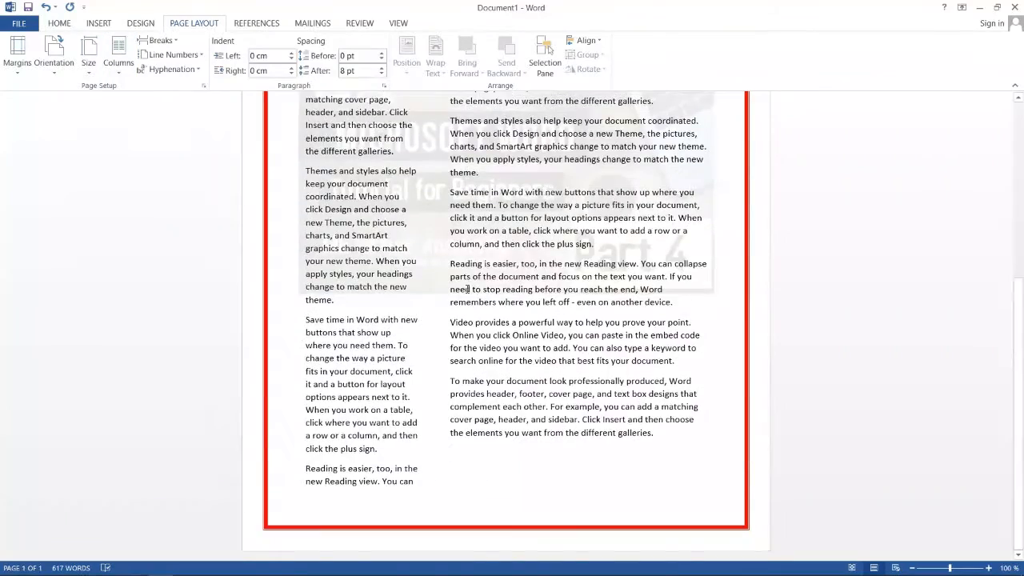
pyautogui.scroll(1, 403, 276)
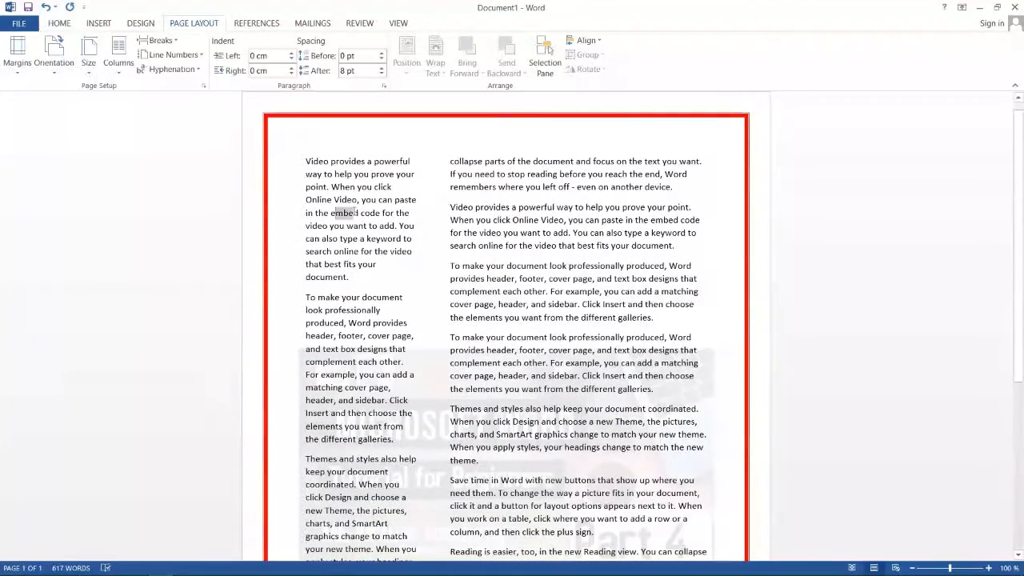
pyautogui.moveTo(451, 220); pyautogui.dragTo(568, 233)
# Review the column layouts, the page and section break types, and the page break among the insert commands
pyautogui.click(120, 70)
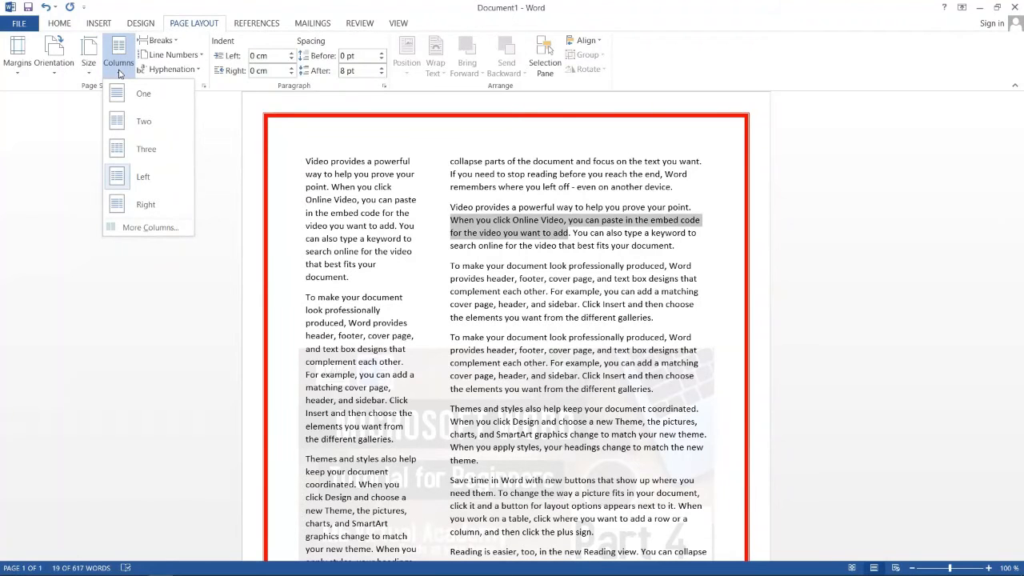
pyautogui.click(422, 210)
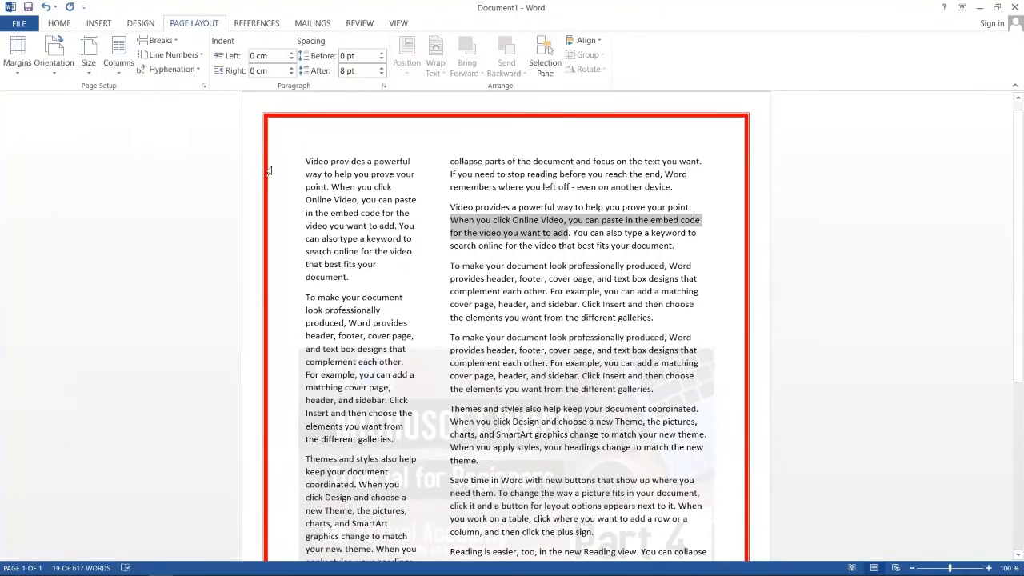
pyautogui.click(177, 42)
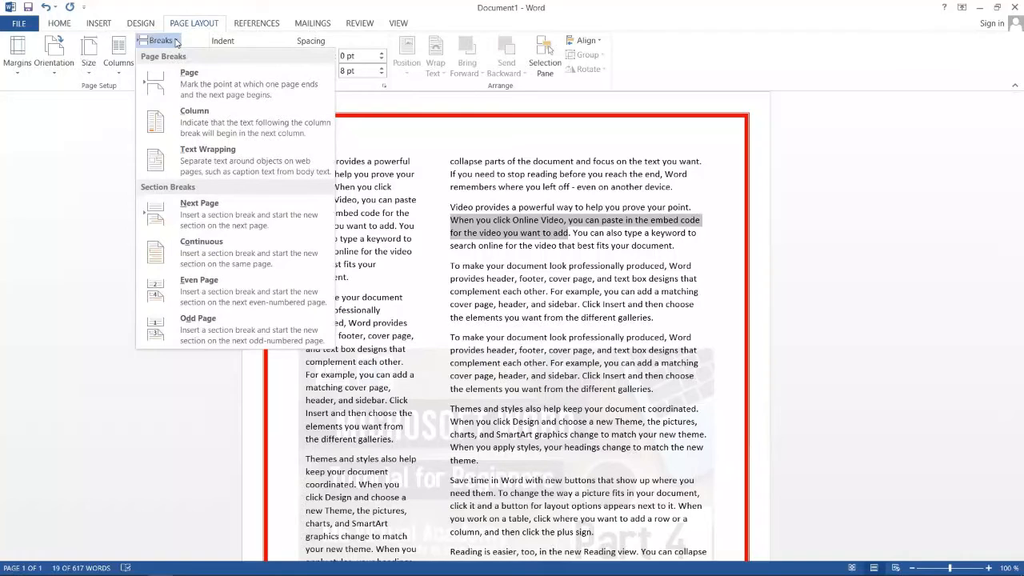
pyautogui.click(95, 24)
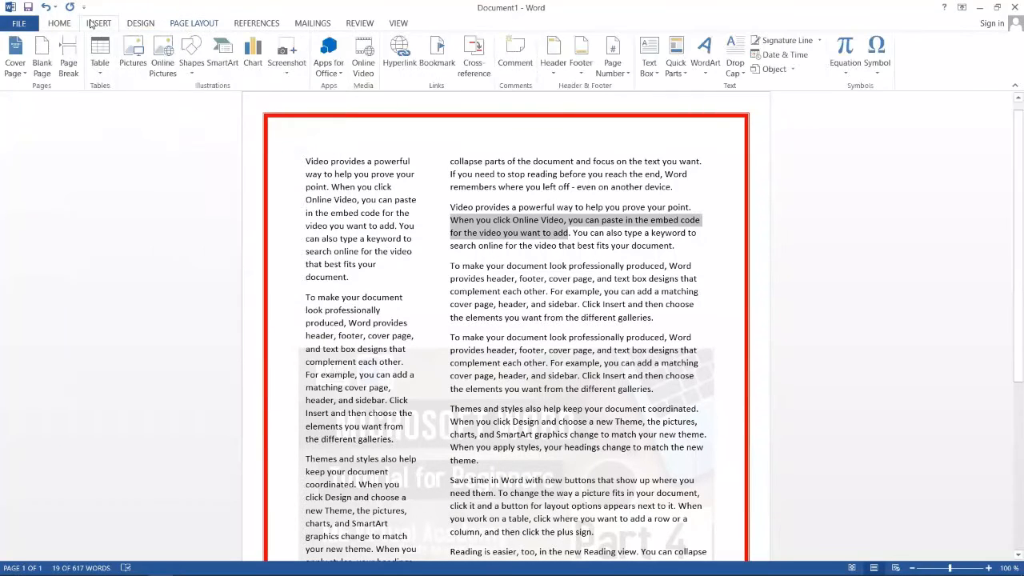
# Review the available page break and section break types
pyautogui.click(194, 24)
pyautogui.click(181, 44)
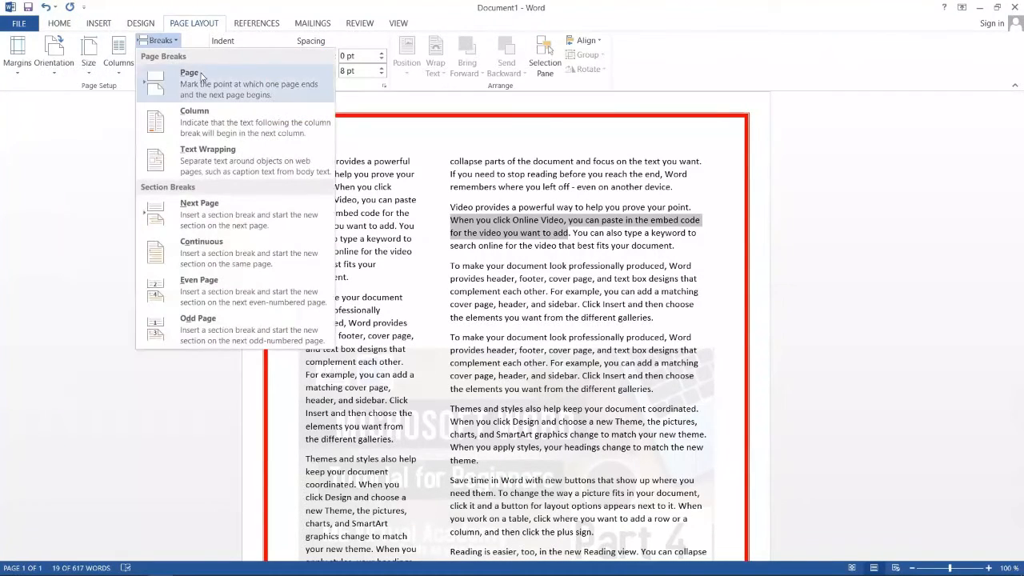
pyautogui.click(217, 119)
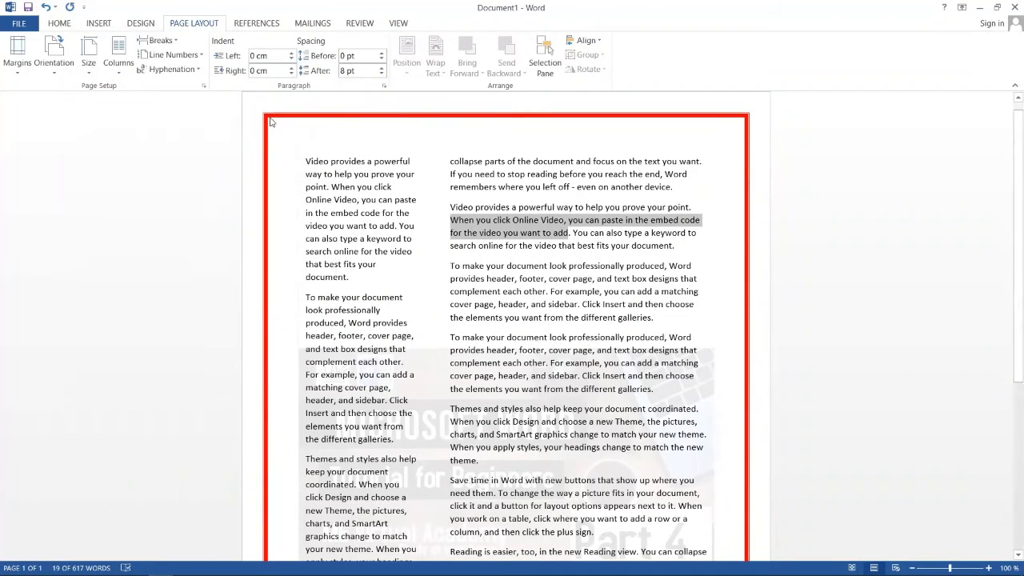
pyautogui.click(126, 74)
pyautogui.click(164, 40)
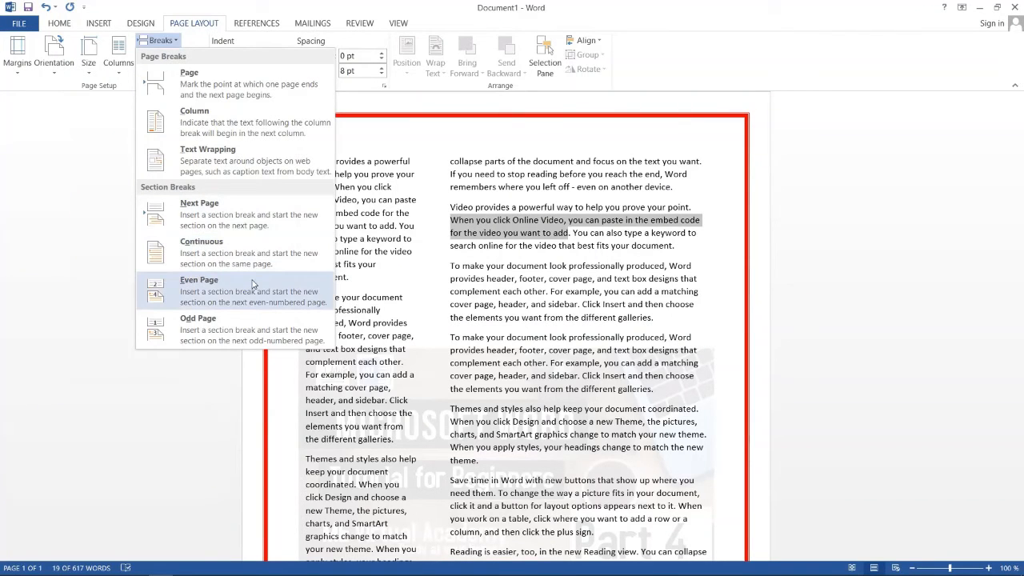
pyautogui.click(426, 314)
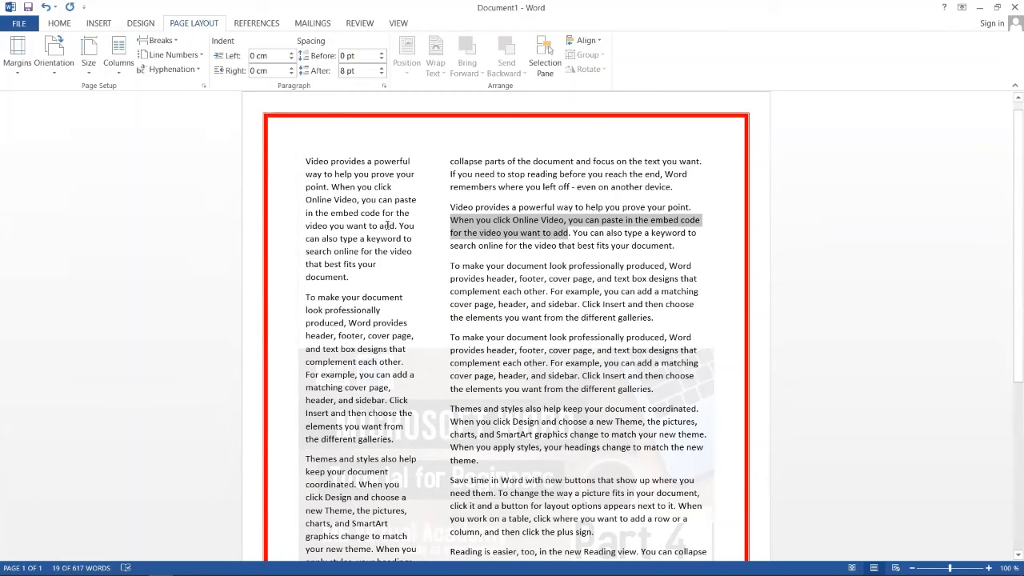
# Try automatic hyphenation on the entire text and set hyphenation back to None
pyautogui.click(195, 70)
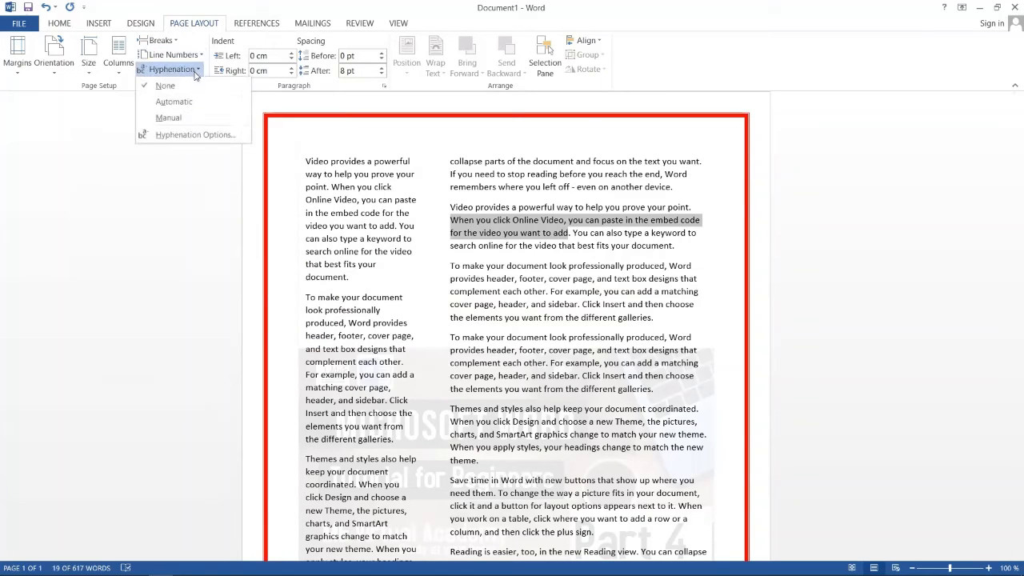
pyautogui.click(600, 278)
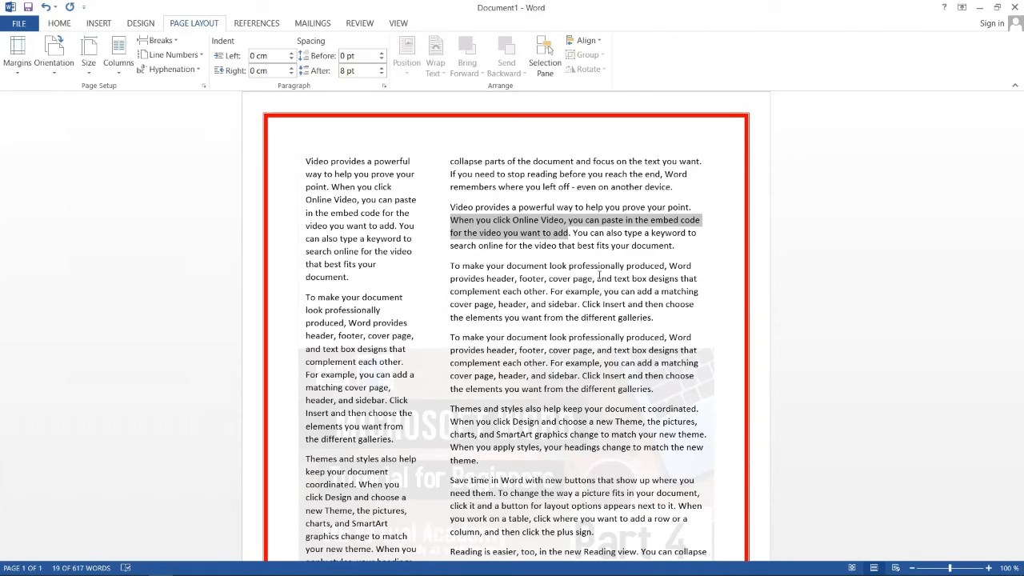
pyautogui.click(549, 279)
pyautogui.hotkey('ctrl', 'a')
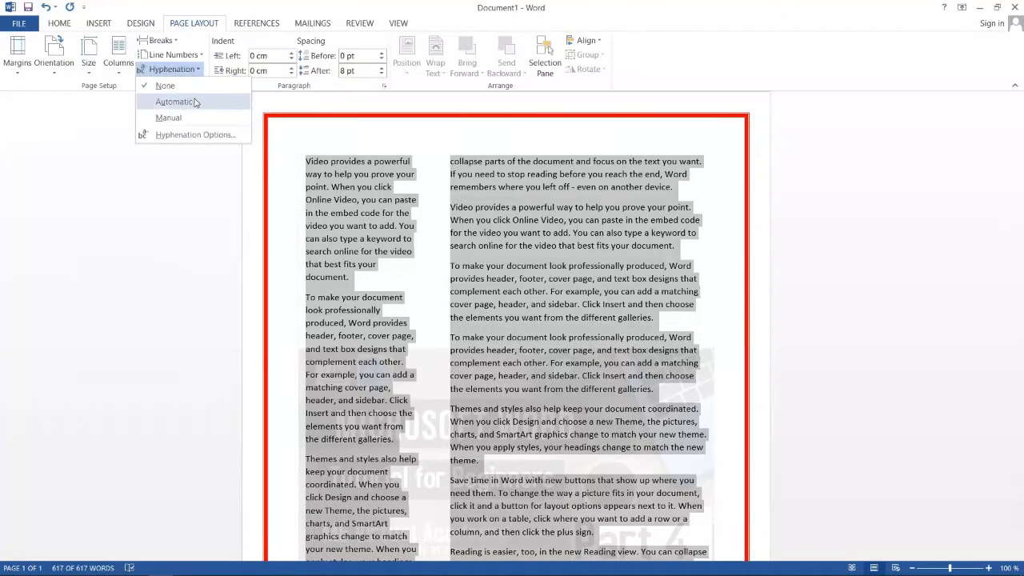
pyautogui.click(196, 102)
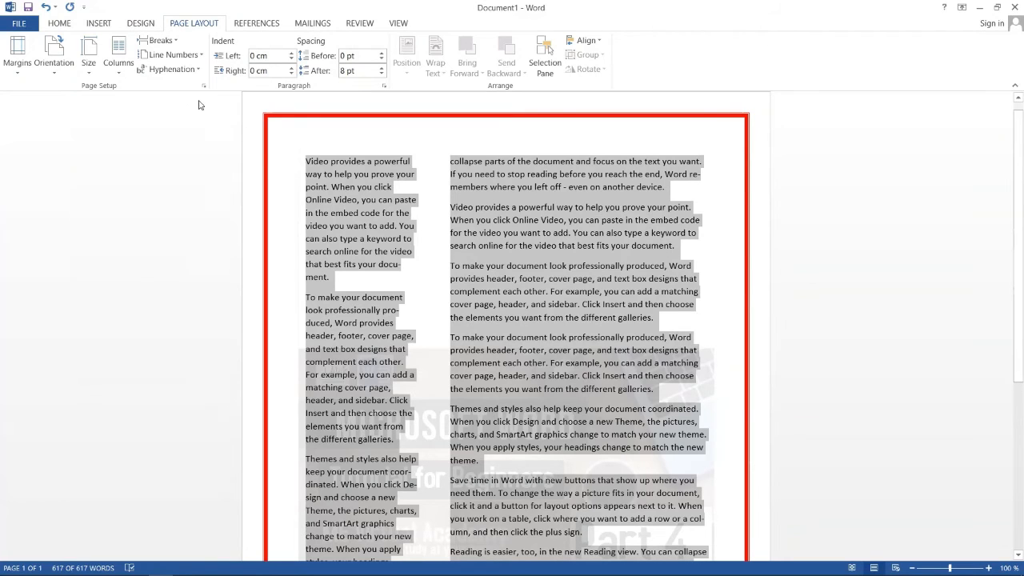
pyautogui.click(179, 75)
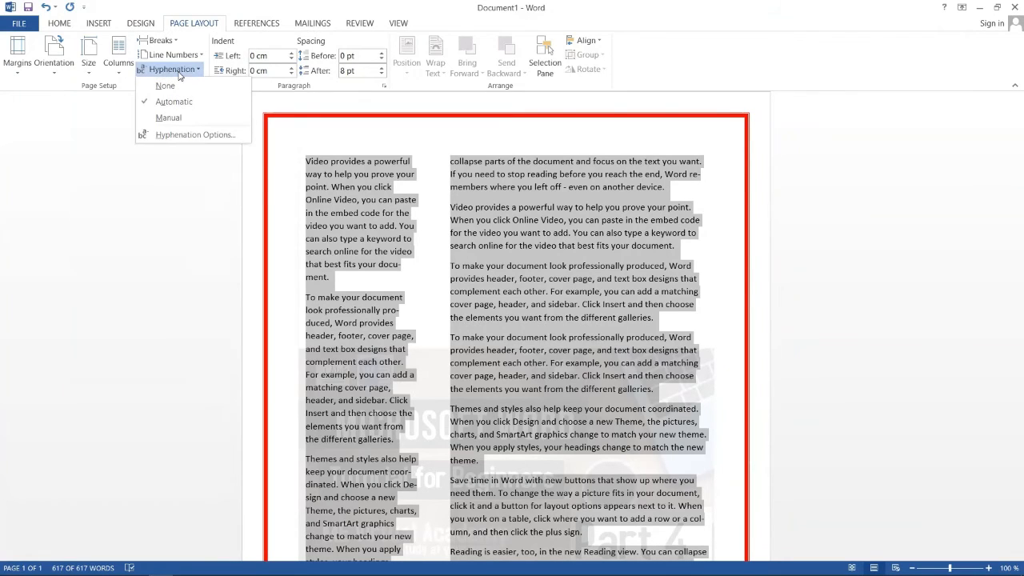
pyautogui.click(178, 86)
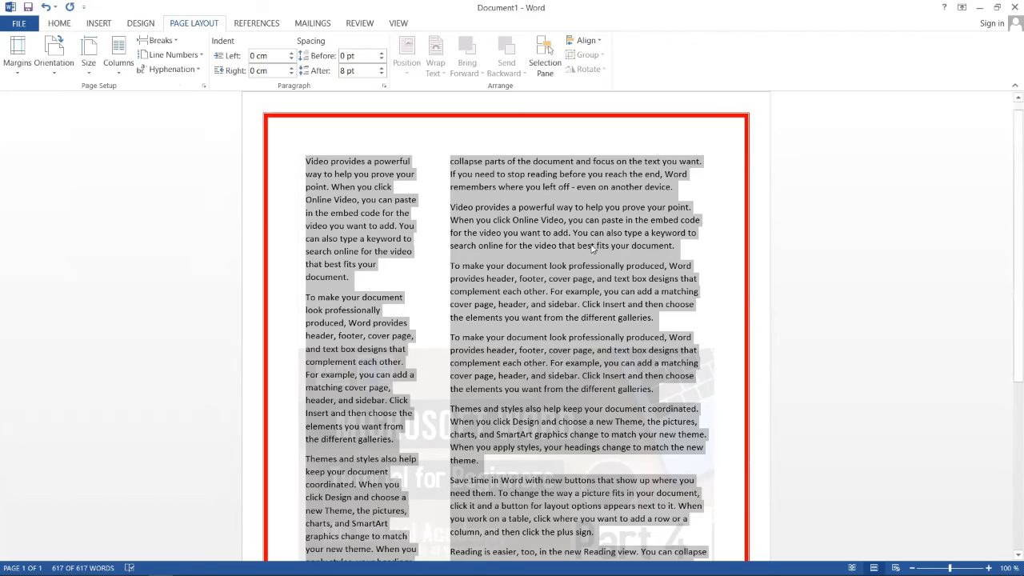
# Justify the entire document text and check the result in both columns
pyautogui.click(58, 22)
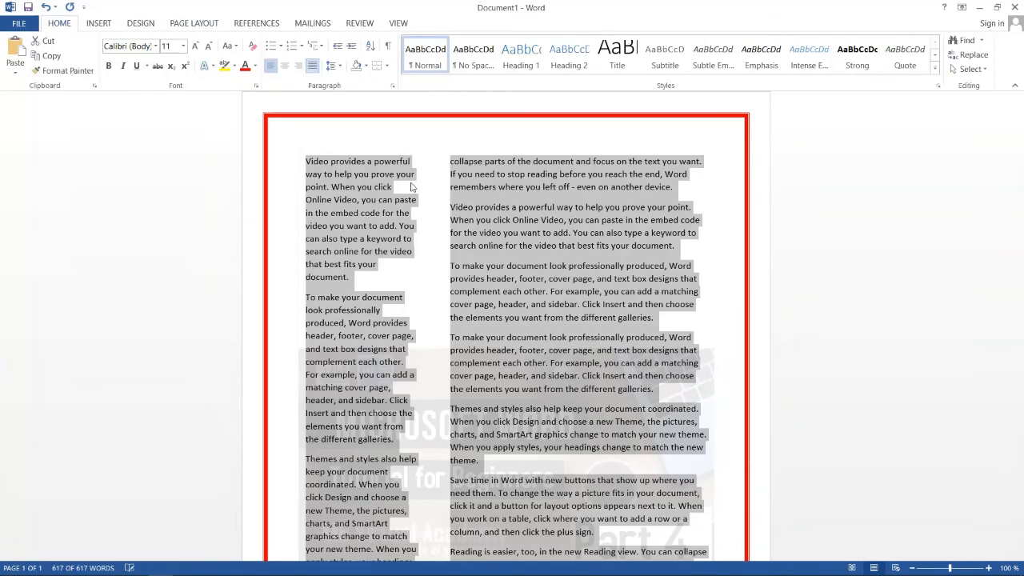
pyautogui.hotkey('ctrl', 'j')
pyautogui.scroll(-1, 538, 378)
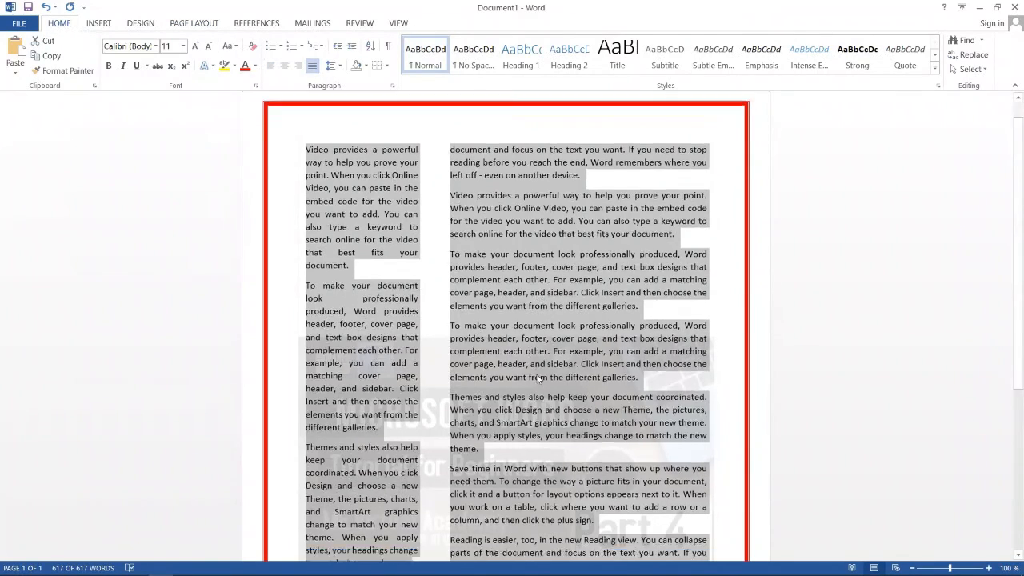
pyautogui.scroll(-3, 539, 378)
pyautogui.click(529, 360)
pyautogui.scroll(3, 530, 360)
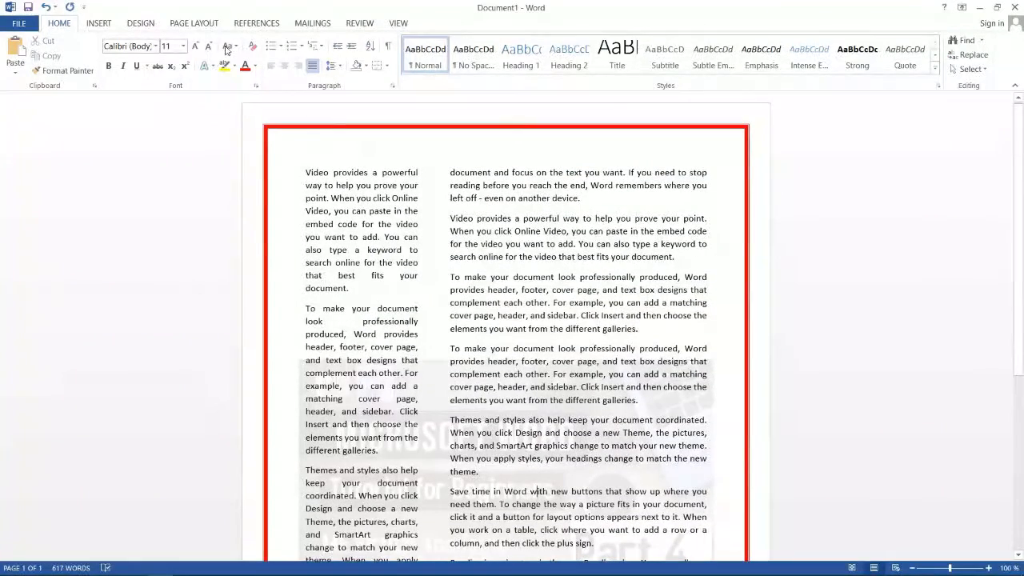
# Lay out the entire text in three columns
pyautogui.click(189, 24)
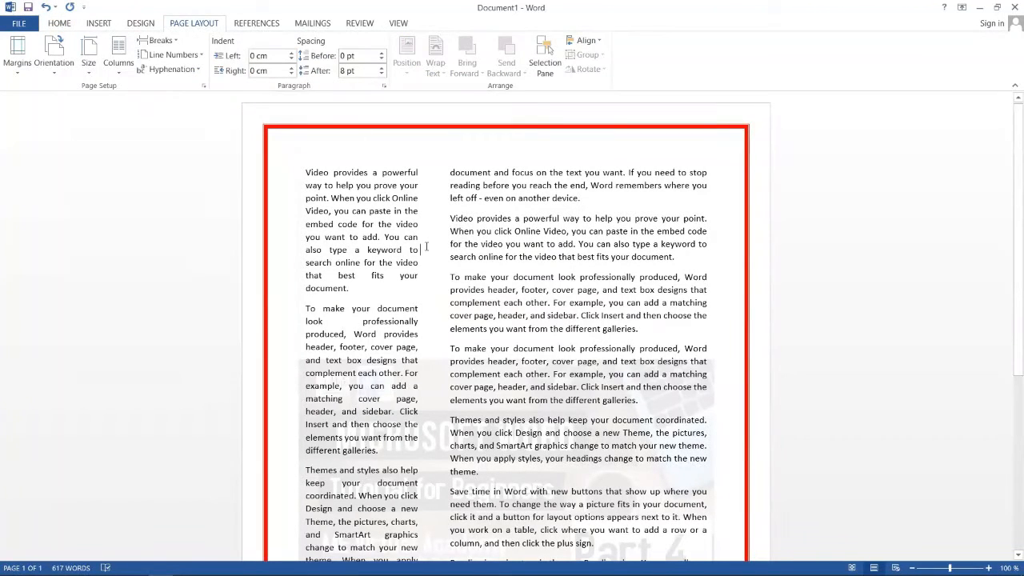
pyautogui.hotkey('ctrl', 'a')
pyautogui.click(118, 56)
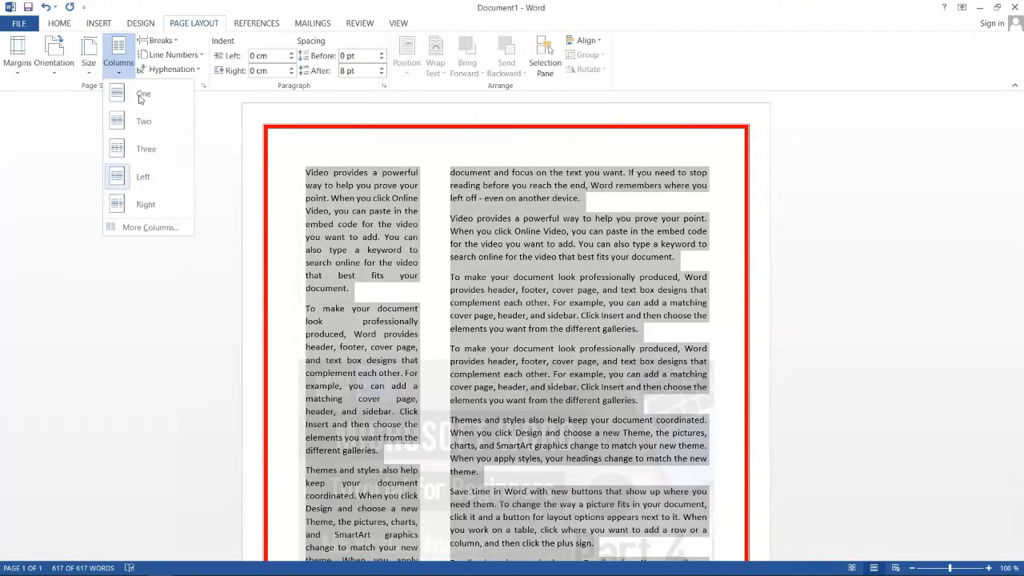
pyautogui.click(147, 147)
# Set the left indent of the middle column's "Video provides" paragraph to -0.7 cm
pyautogui.click(454, 181)
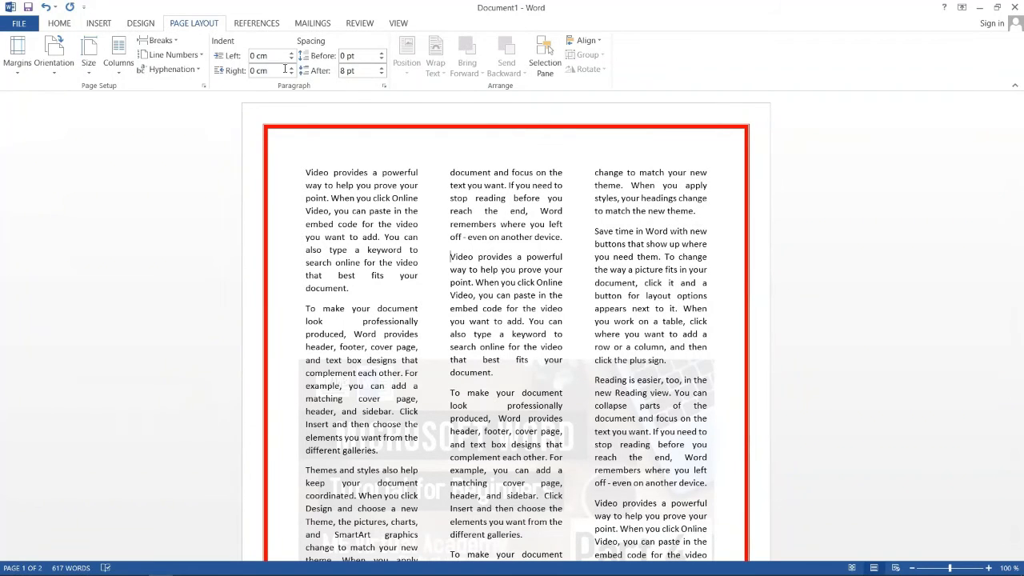
pyautogui.click(291, 60)
pyautogui.click(291, 60)
pyautogui.click(292, 60)
pyautogui.click(292, 60)
pyautogui.click(292, 60)
pyautogui.click(292, 60)
pyautogui.click(292, 60)
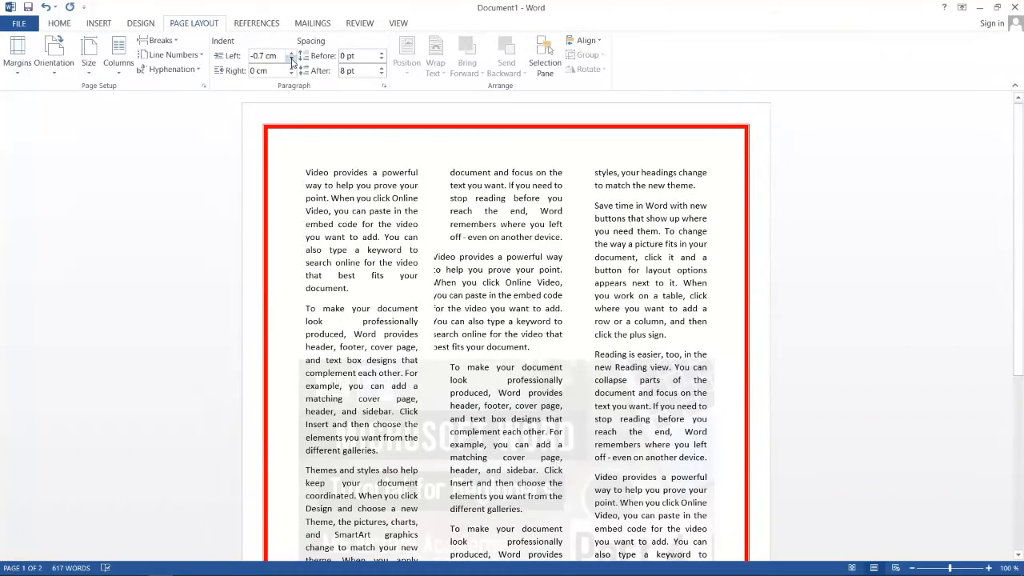
# Raise the left indent of the same "Video provides" paragraph to 0.5 cm
pyautogui.click(291, 52)
pyautogui.click(292, 52)
pyautogui.click(292, 53)
pyautogui.click(291, 53)
pyautogui.click(291, 53)
pyautogui.click(291, 53)
pyautogui.click(292, 53)
pyautogui.click(292, 53)
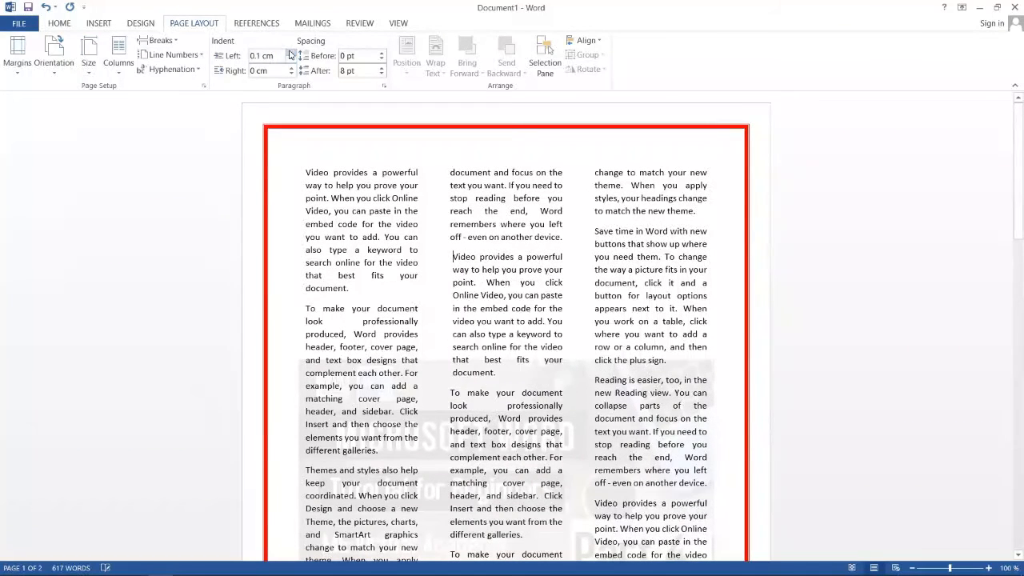
pyautogui.click(291, 53)
pyautogui.click(291, 53)
pyautogui.click(291, 53)
pyautogui.click(291, 53)
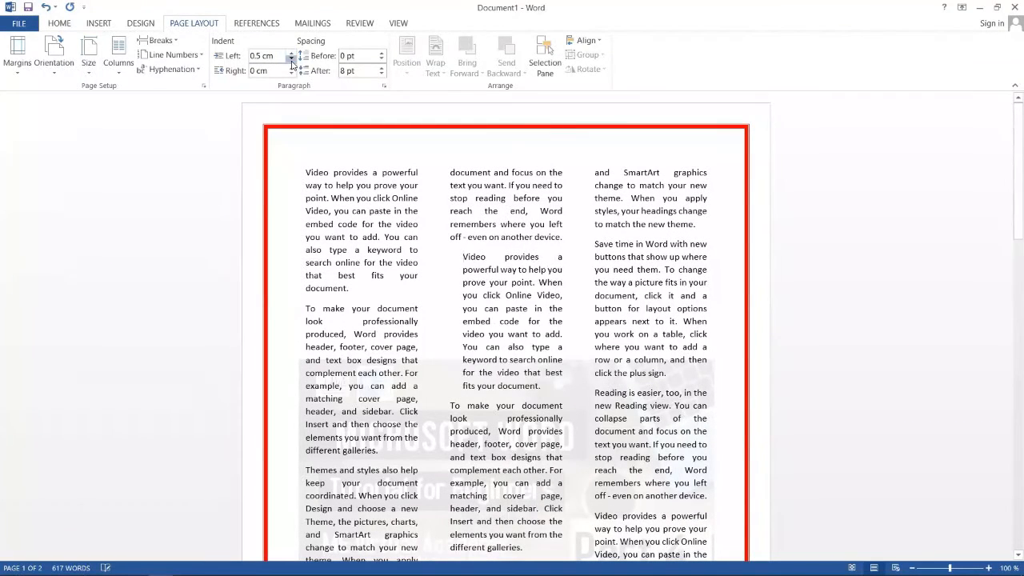
# Return the left indent of the "Video provides" paragraph to 0 cm
pyautogui.click(292, 60)
pyautogui.click(292, 60)
pyautogui.click(292, 60)
pyautogui.click(292, 60)
pyautogui.click(292, 60)
# Try a different right indent on the "Video provides" paragraph and return it to 0 cm
pyautogui.click(293, 67)
pyautogui.click(293, 67)
pyautogui.click(293, 67)
pyautogui.click(293, 68)
pyautogui.click(293, 67)
pyautogui.click(293, 74)
pyautogui.click(293, 74)
pyautogui.click(293, 74)
pyautogui.click(292, 74)
# Try extra spacing before the "Video provides" paragraph and return it to 0 pt
pyautogui.click(381, 52)
pyautogui.click(381, 52)
pyautogui.click(382, 52)
pyautogui.click(382, 52)
pyautogui.click(382, 52)
pyautogui.click(382, 60)
pyautogui.click(382, 59)
pyautogui.click(382, 59)
pyautogui.click(381, 59)
pyautogui.click(383, 59)
# Set the spacing after the middle column's "Video provides" paragraph to 0 pt
pyautogui.click(383, 73)
pyautogui.click(382, 74)
pyautogui.click(383, 73)
pyautogui.click(382, 67)
pyautogui.click(383, 74)
pyautogui.click(381, 66)
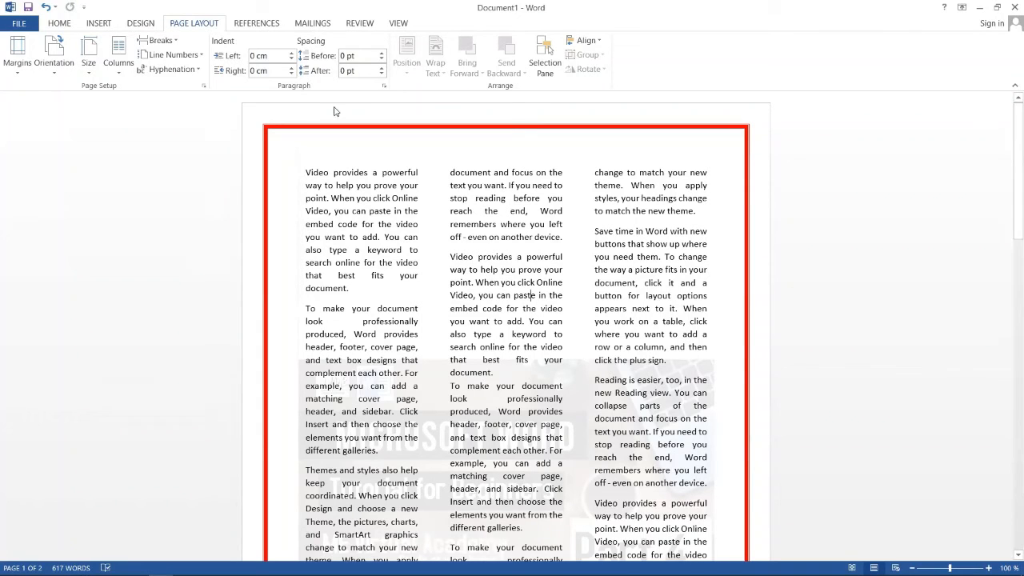
# Review the insertable object types and the arrange commands, including the Selection pane and the alignment options
pyautogui.click(100, 25)
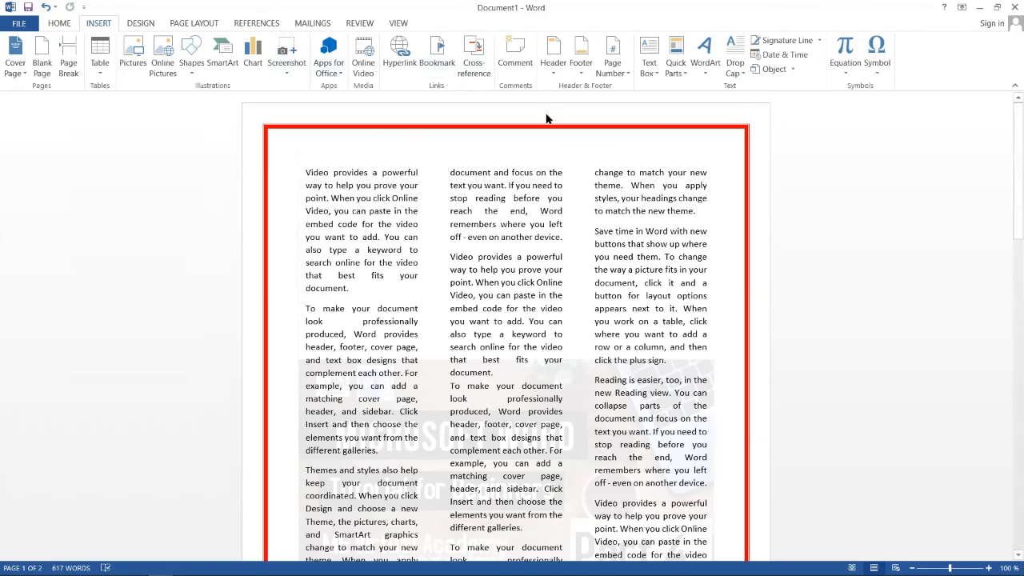
pyautogui.click(205, 24)
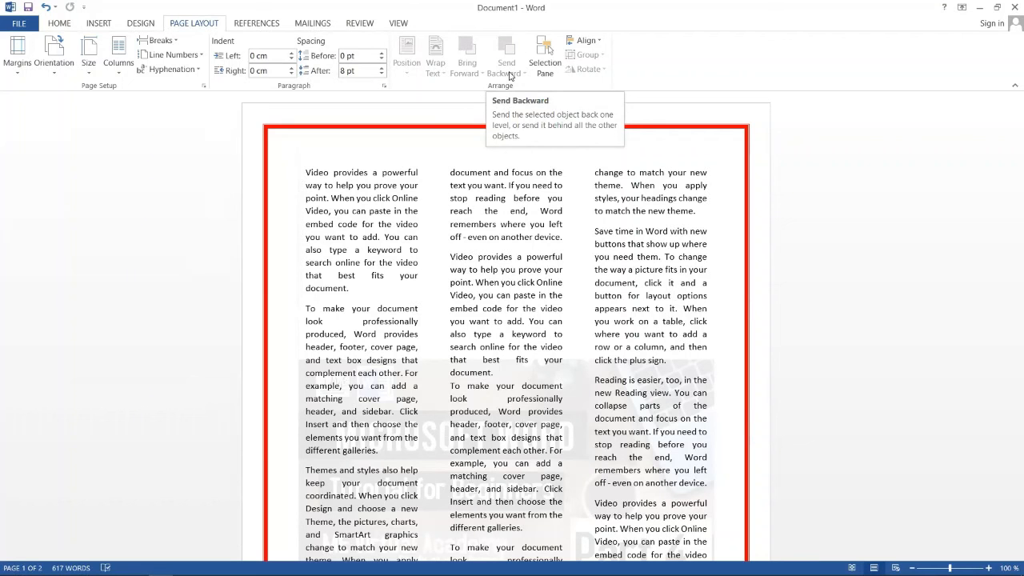
pyautogui.click(549, 76)
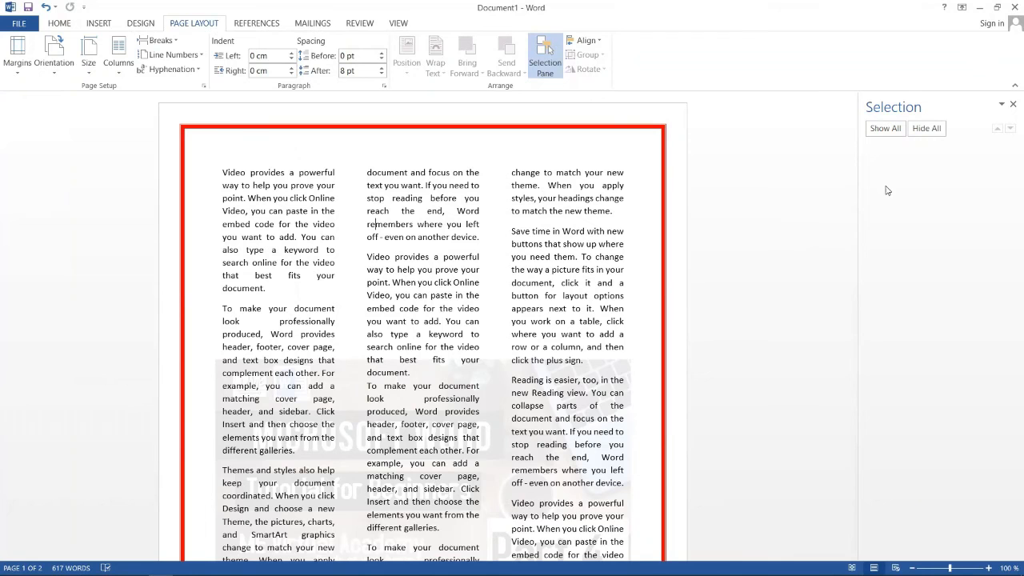
pyautogui.click(1012, 104)
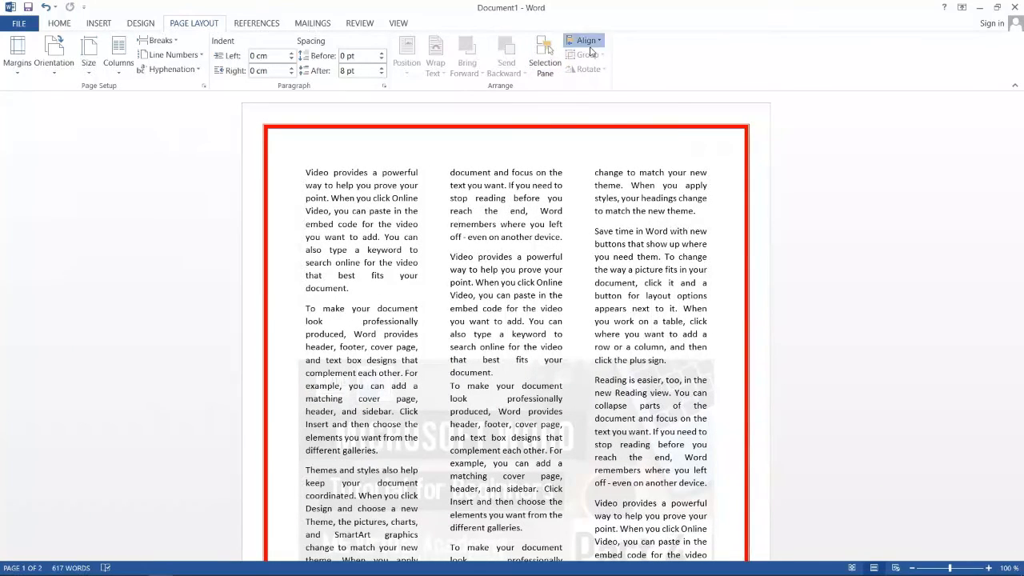
pyautogui.click(588, 40)
pyautogui.click(408, 213)
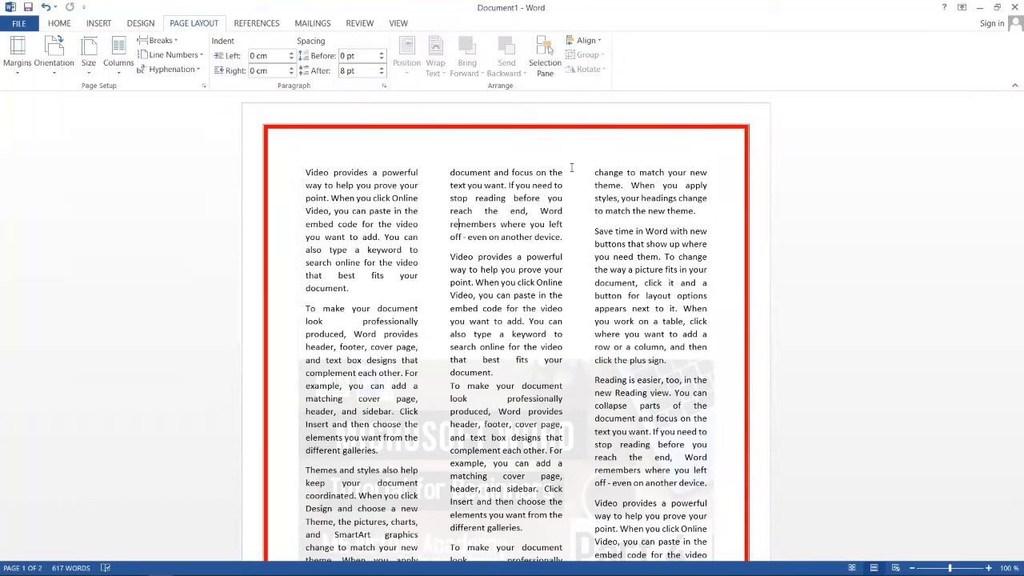
# Look over the insert, page layout and design commands and examine the three-column page down to its end
pyautogui.click(104, 27)
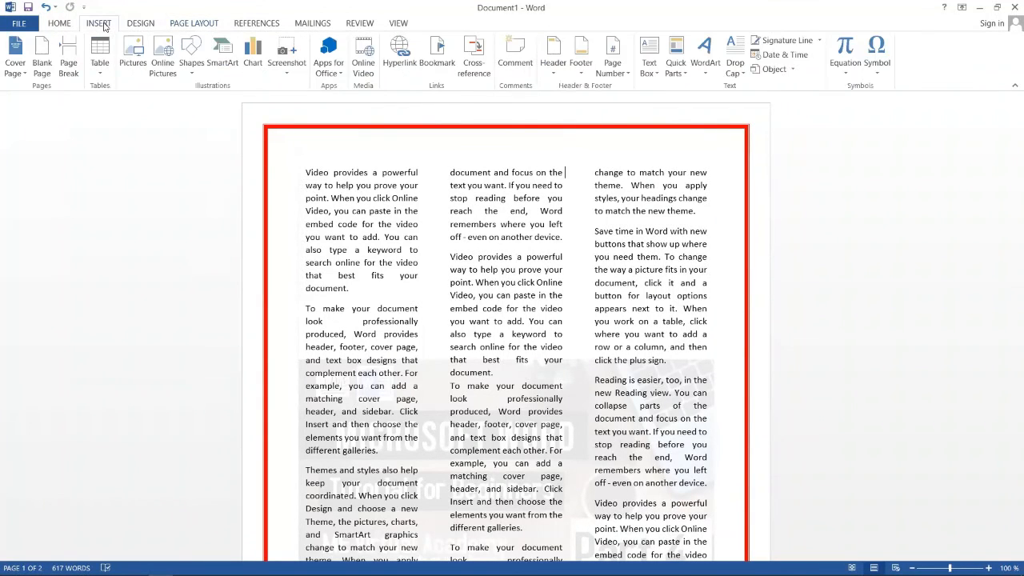
pyautogui.click(192, 26)
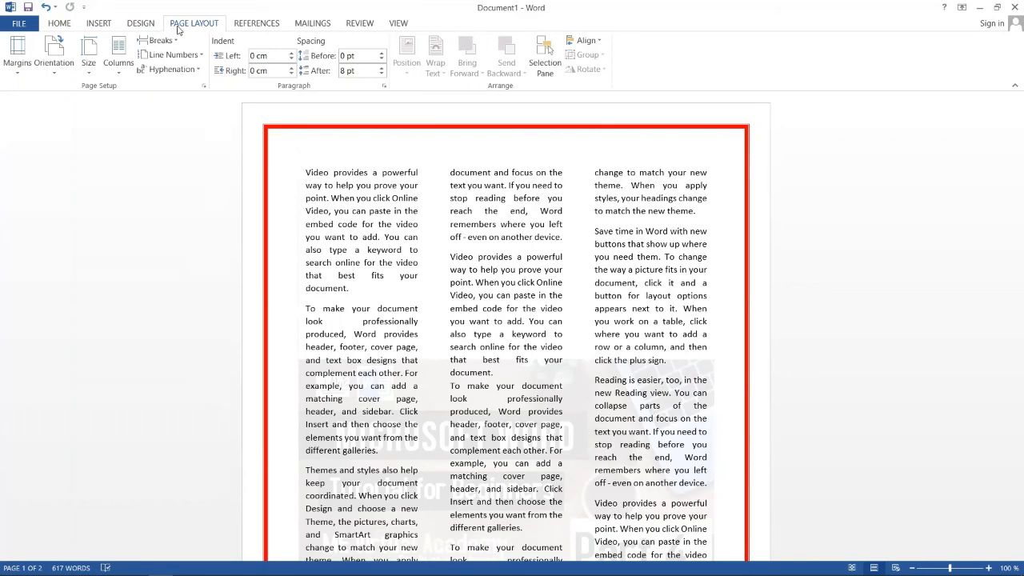
pyautogui.click(151, 28)
pyautogui.click(184, 28)
pyautogui.click(137, 28)
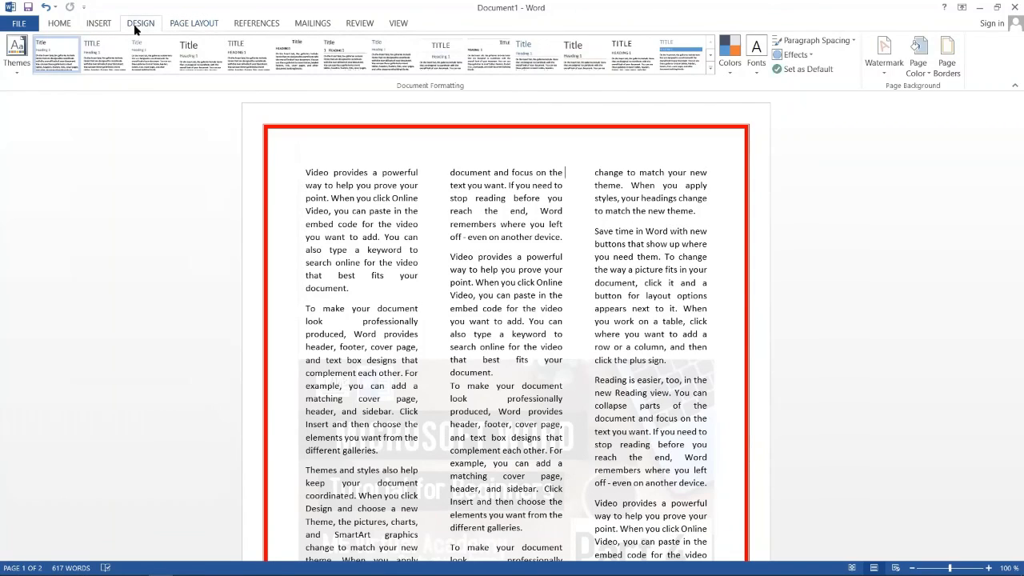
pyautogui.scroll(-5, 637, 255)
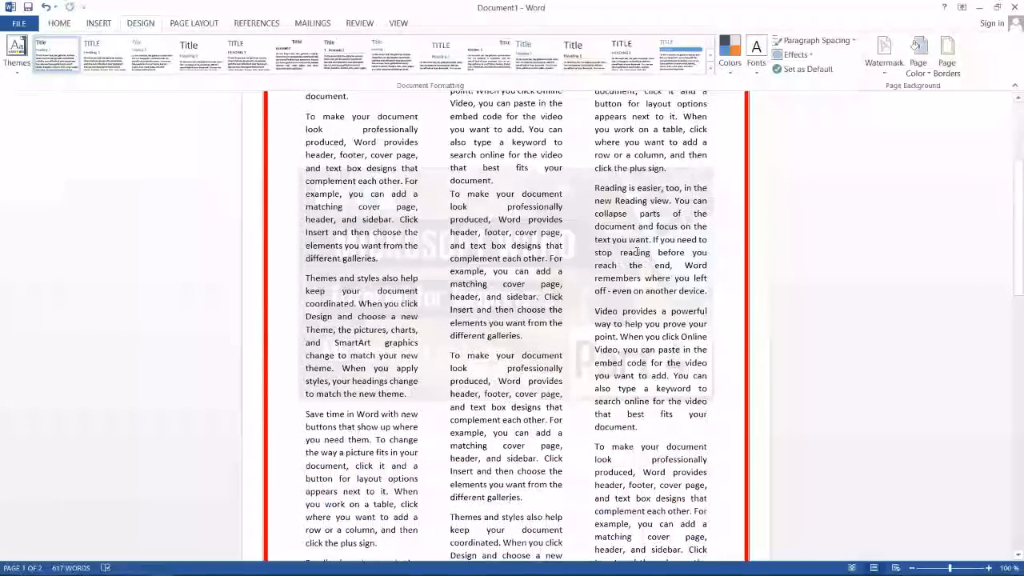
pyautogui.scroll(-2, 638, 254)
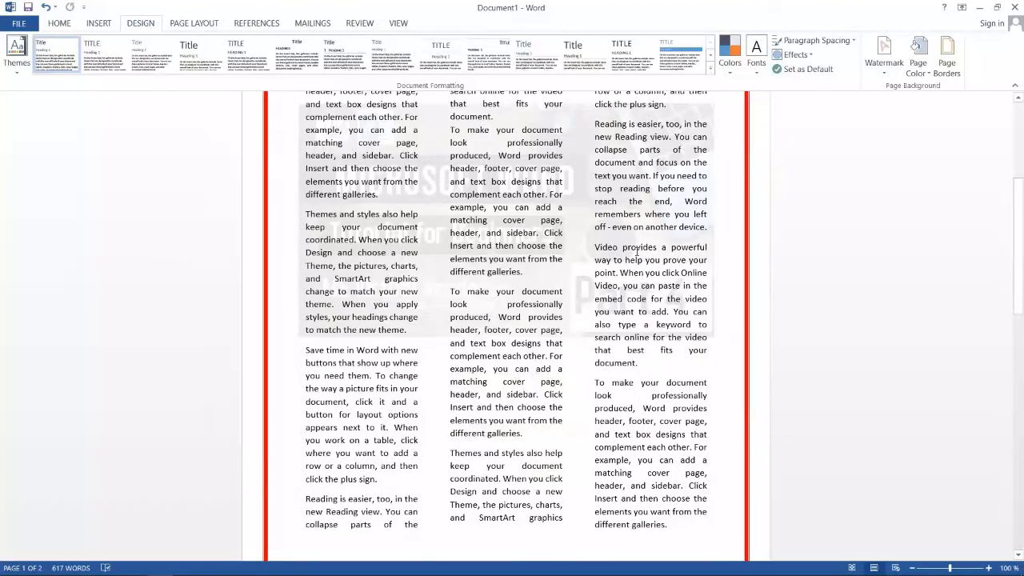